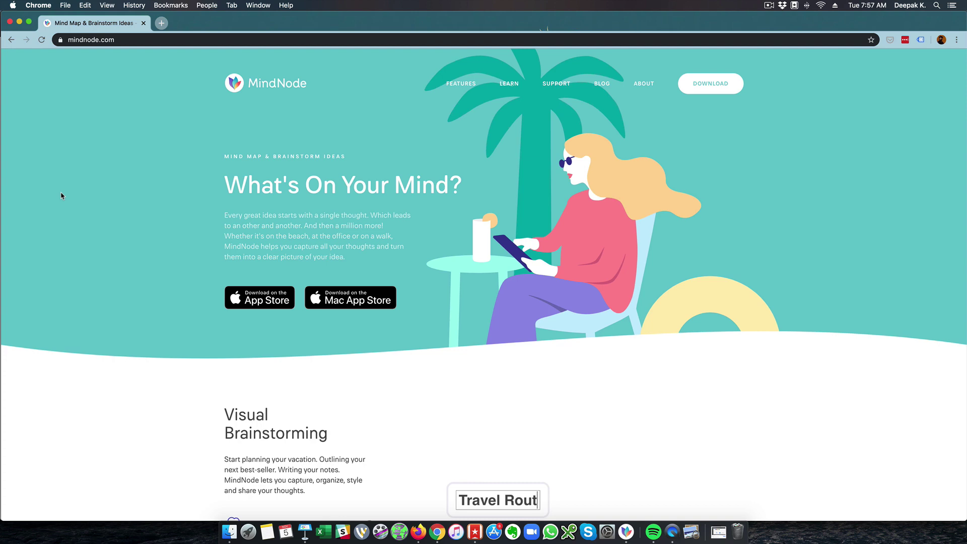
Scroll down through the mindnode.com page in Chrome
scroll(61, 196, "down", 3)
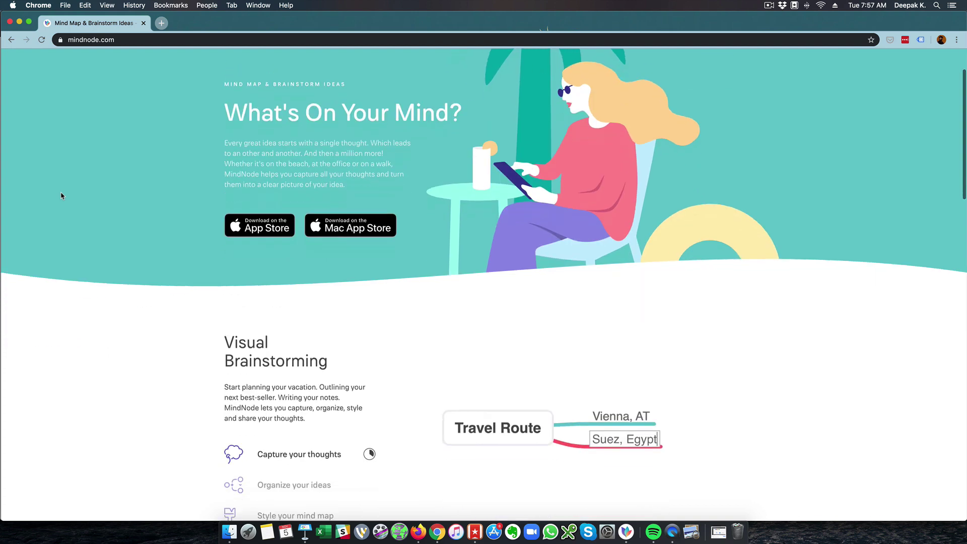
scroll(61, 196, "down", 5)
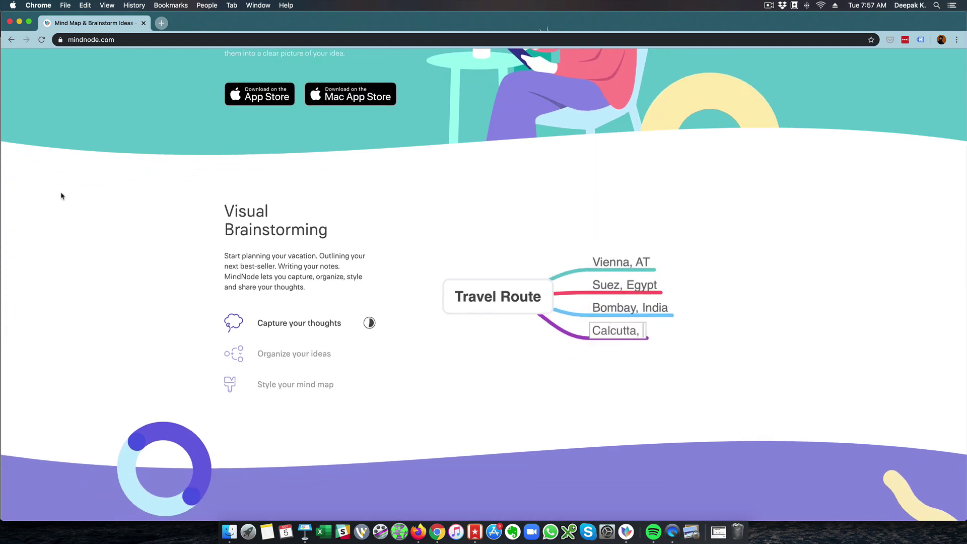
scroll(61, 196, "down", 4)
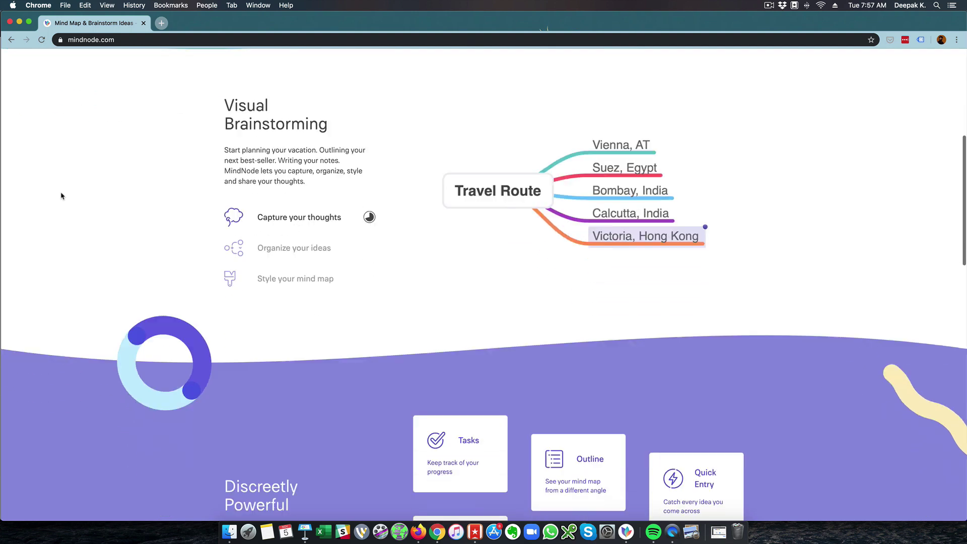
scroll(61, 196, "down", 5)
scroll(61, 196, "down", 6)
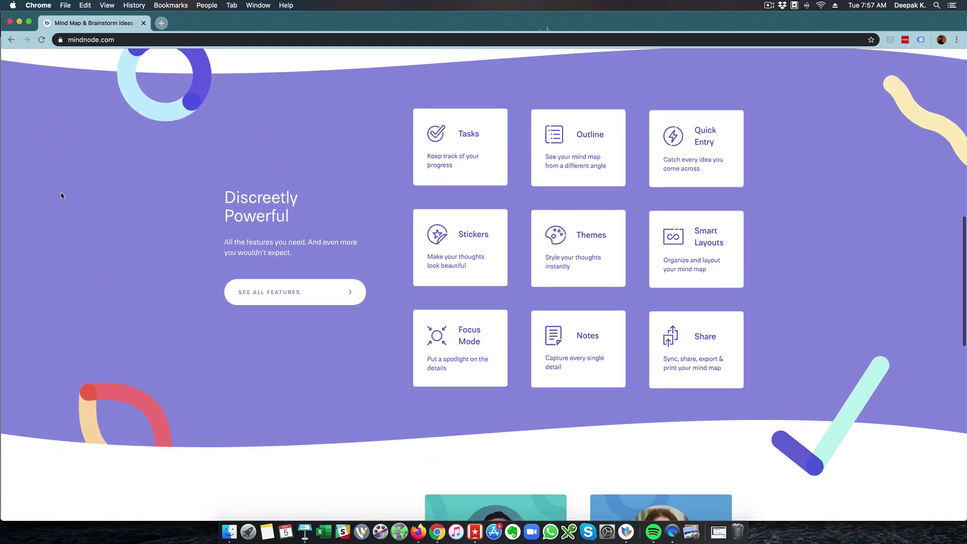
scroll(62, 196, "down", 5)
scroll(62, 196, "down", 1)
scroll(61, 196, "down", 3)
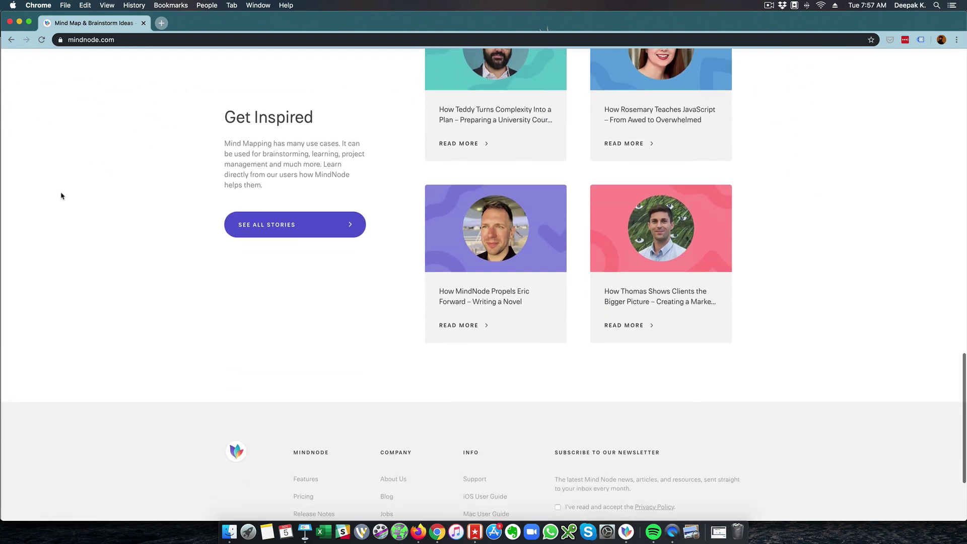
scroll(61, 196, "down", 3)
Scroll back up, then close Chrome to reveal the MindNode mind map
scroll(61, 196, "up", 3)
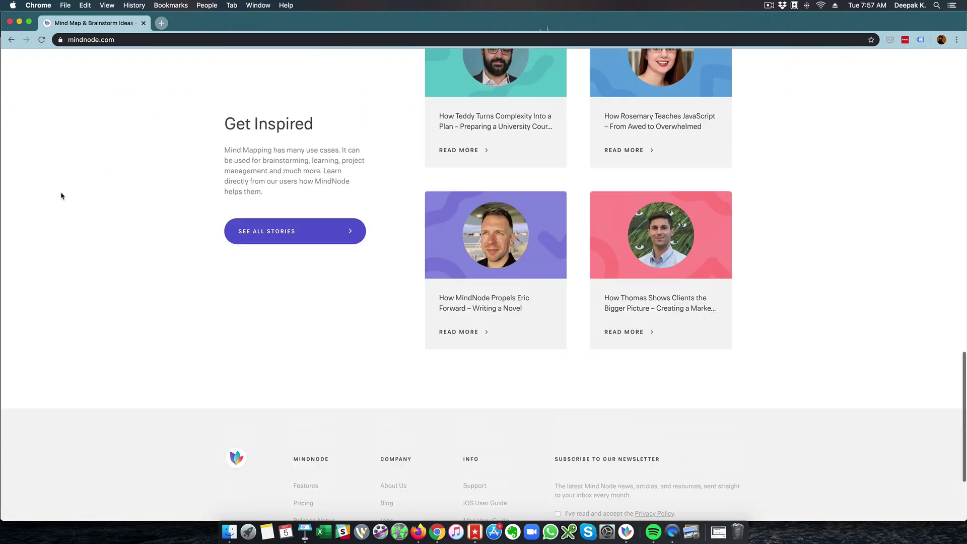
scroll(62, 196, "up", 5)
scroll(61, 196, "up", 6)
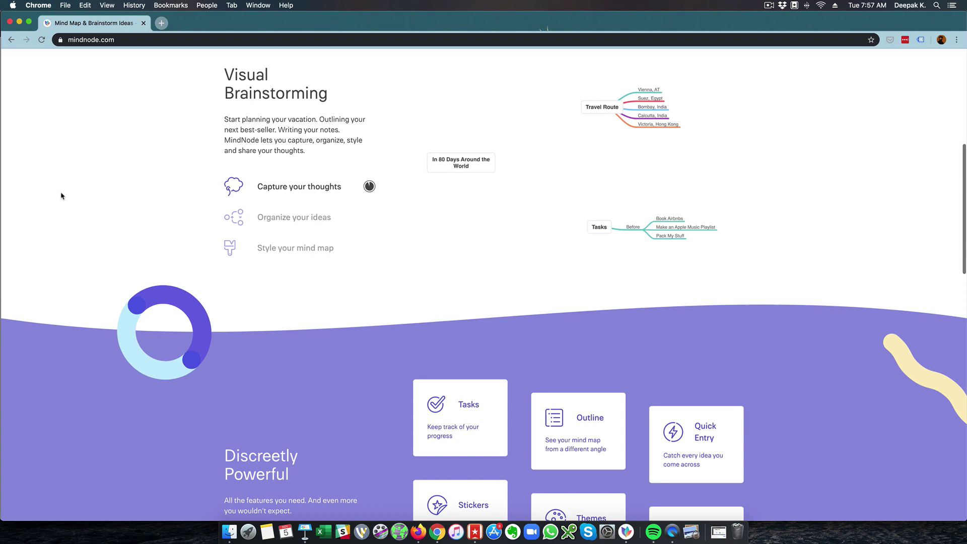
scroll(61, 196, "up", 7)
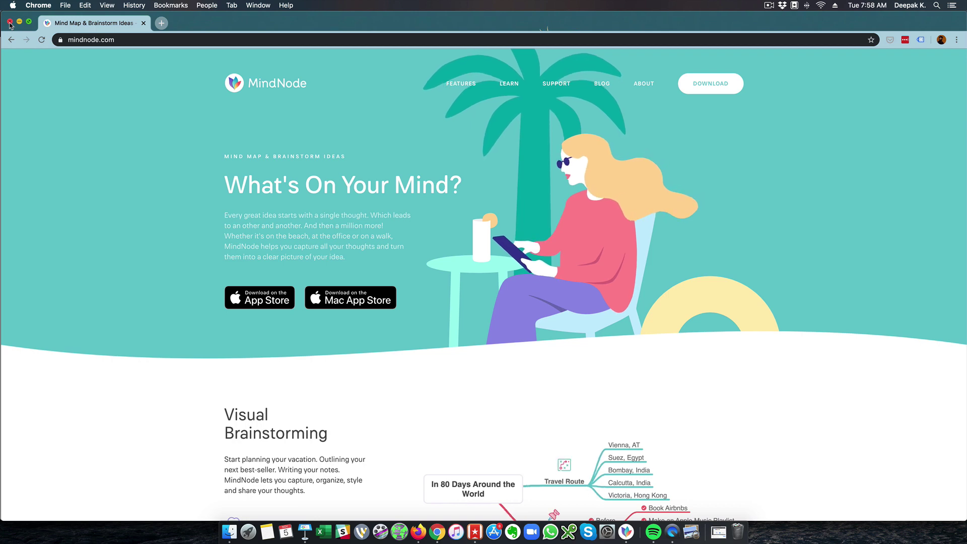
left_click(10, 23)
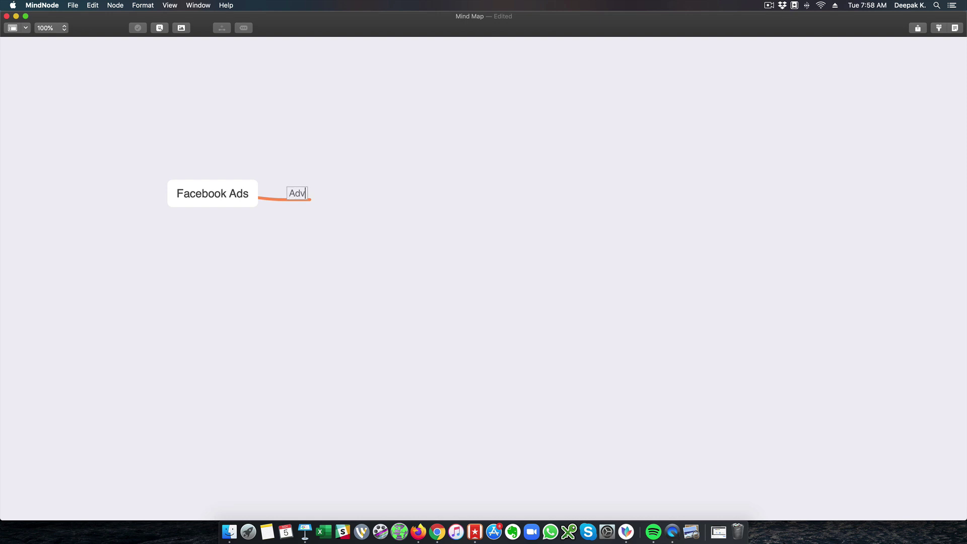
Name the branch 'Advantages' with children Target Right Audience, Outbound Marketing, Easy to use, Affordable
type("antages")
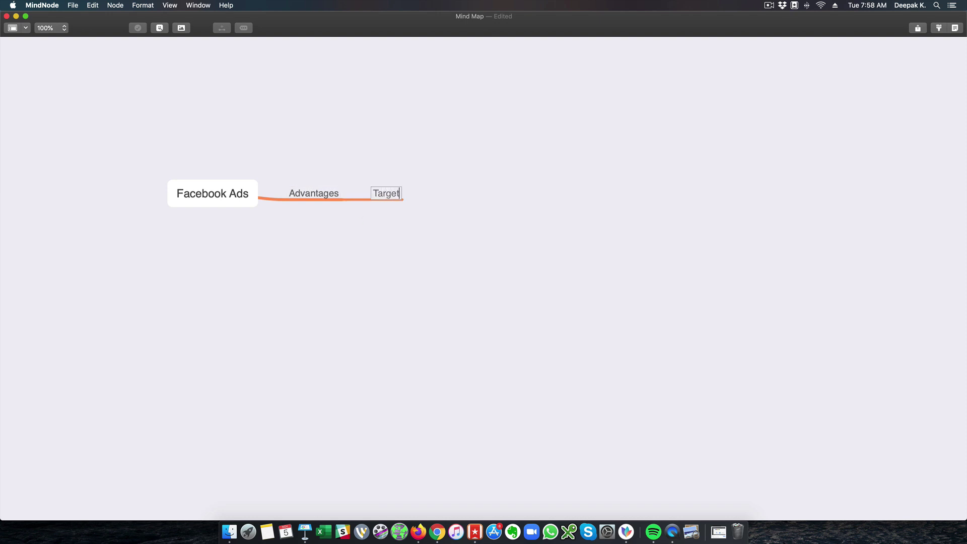
type("Right Au")
type("dience")
key("Return")
key("Return")
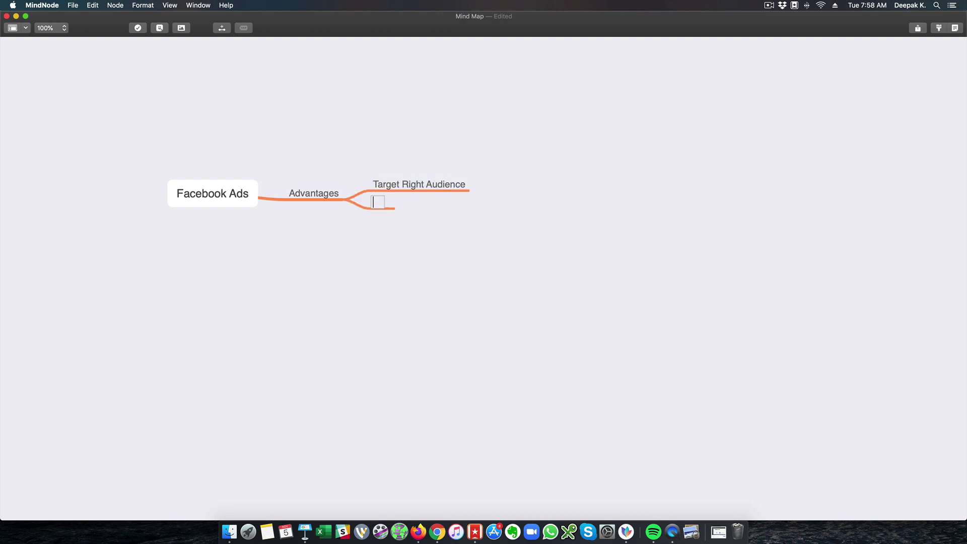
type("Outbound")
type(" Marketing")
key("Return")
key("Return")
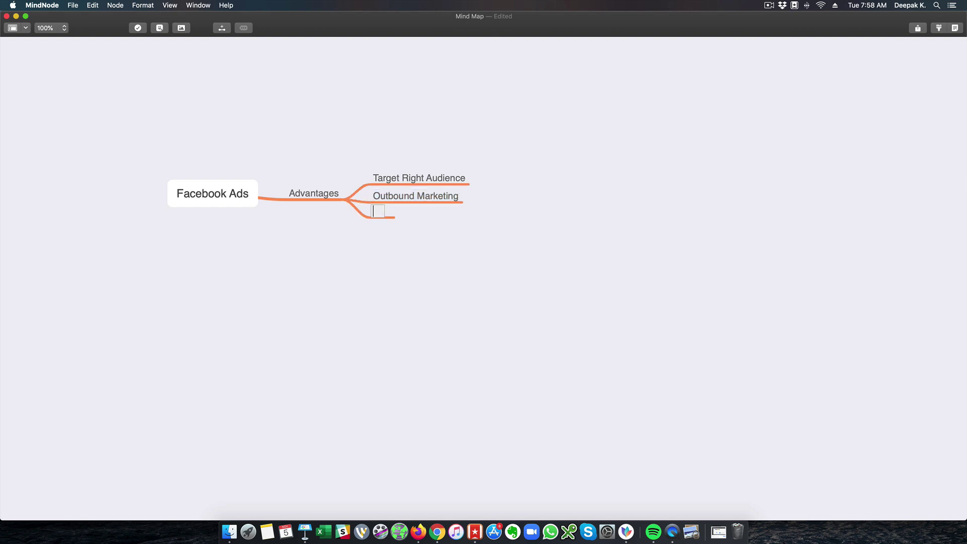
type("Easy to us")
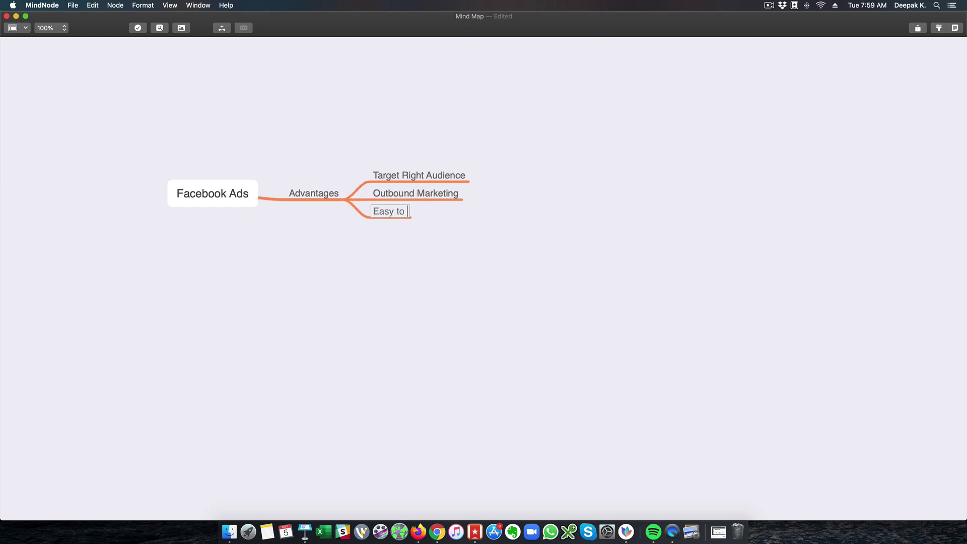
type("e")
key("Return")
key("Return")
type("Affor")
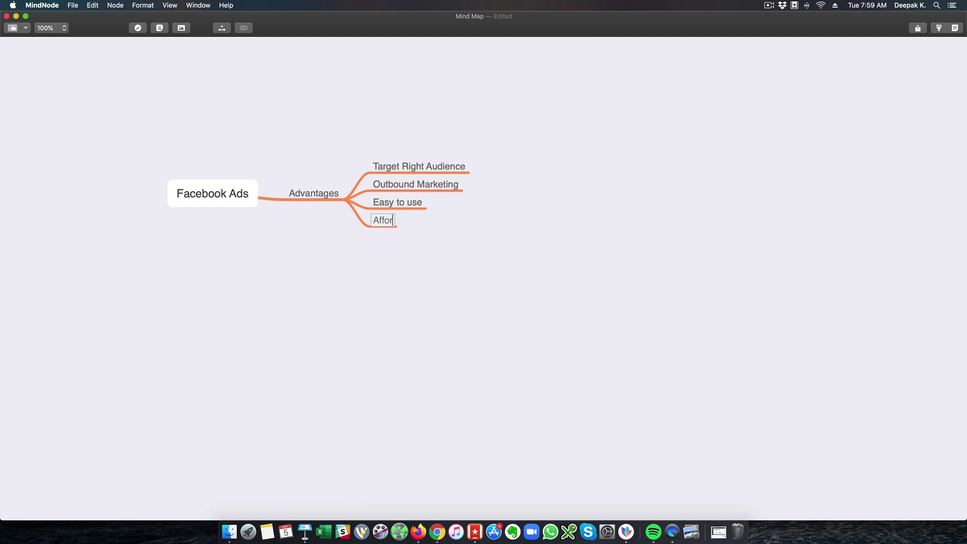
type("dable")
key("Return")
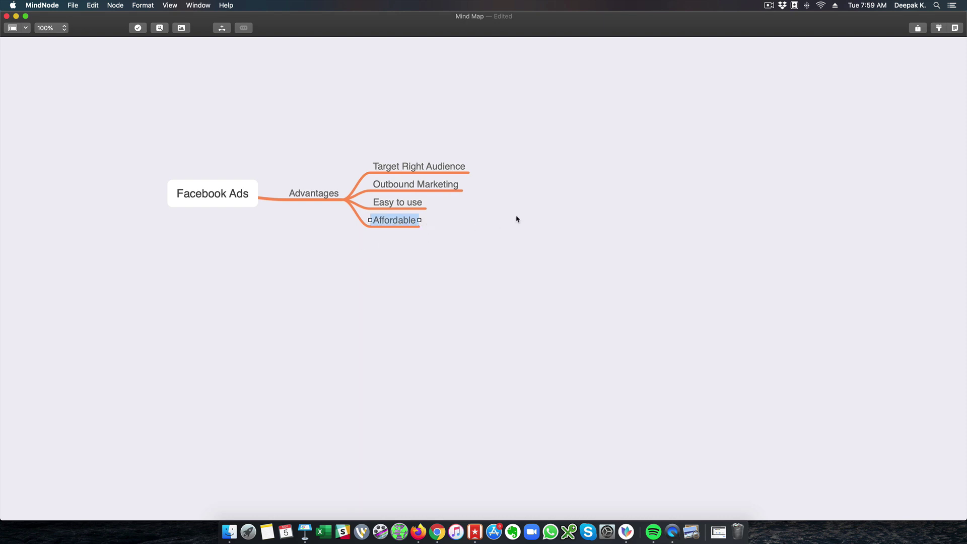
Add a 'Types of Campaigns' main branch to Facebook Ads
left_click(518, 220)
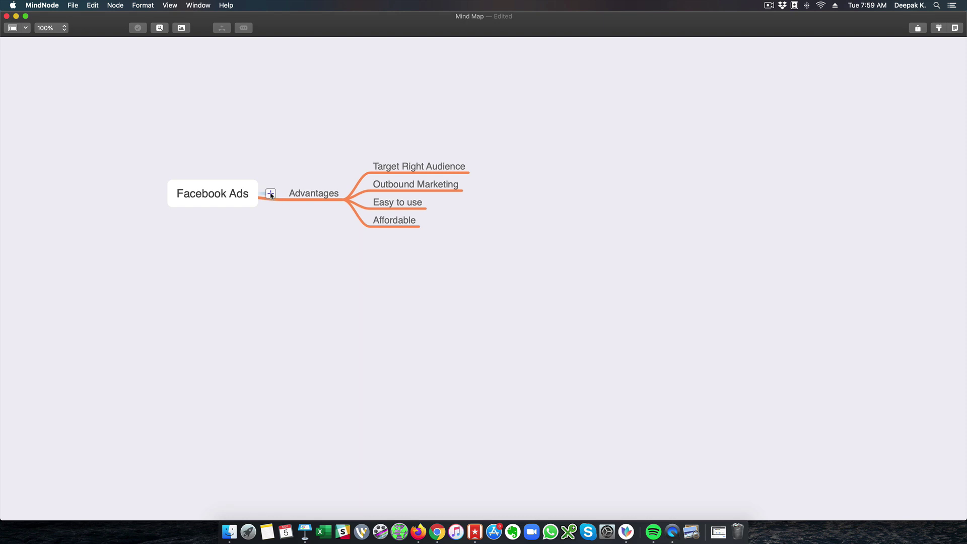
left_click(271, 194)
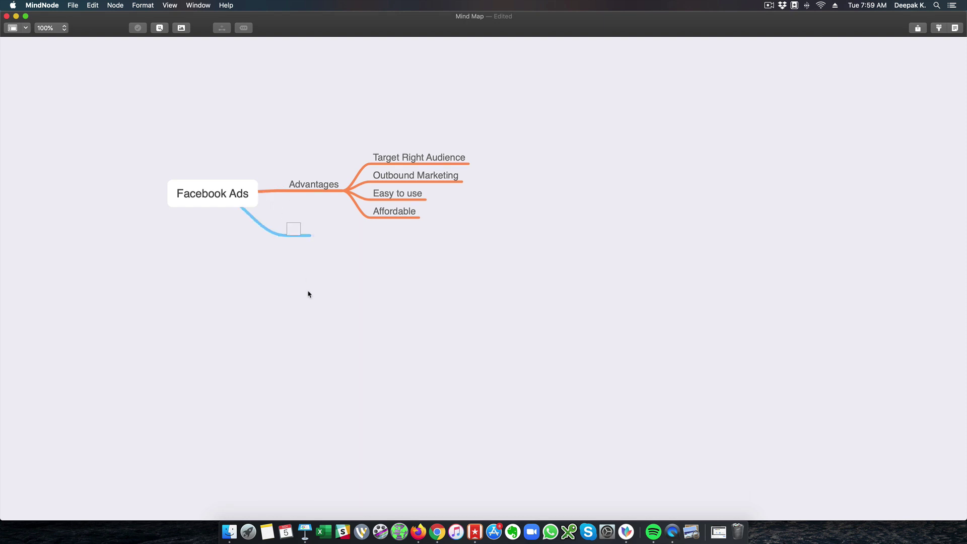
type("Typ")
type("es of Campaigns")
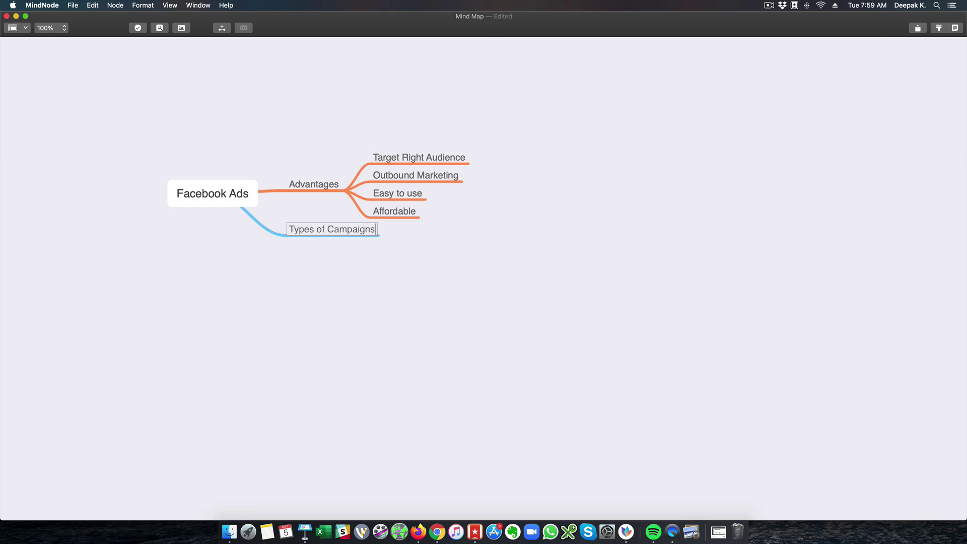
key("Return")
Give Types of Campaigns children Traffic, Conversion, Lead Ads and Post Engagement
left_click(392, 235)
type("Traff")
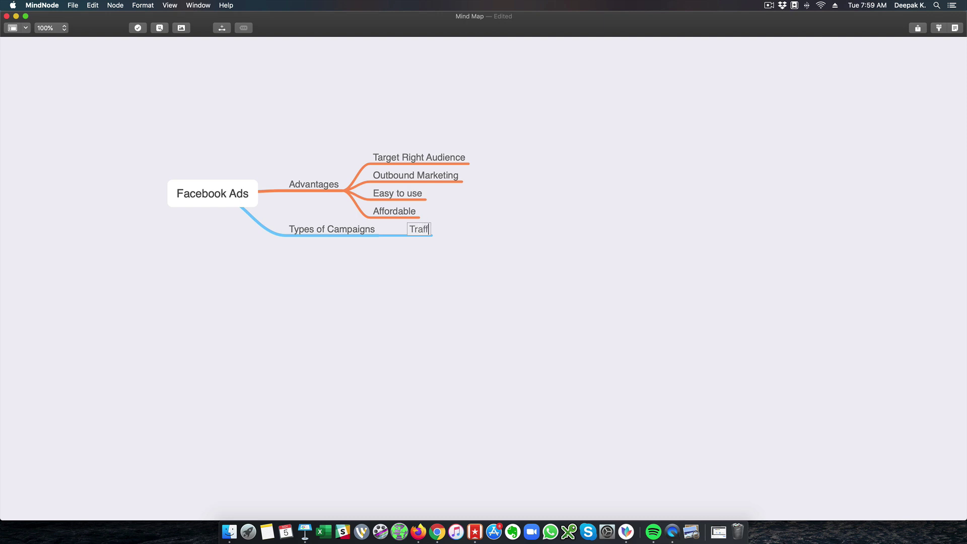
type("ic")
key("Return")
key("Return")
type("C")
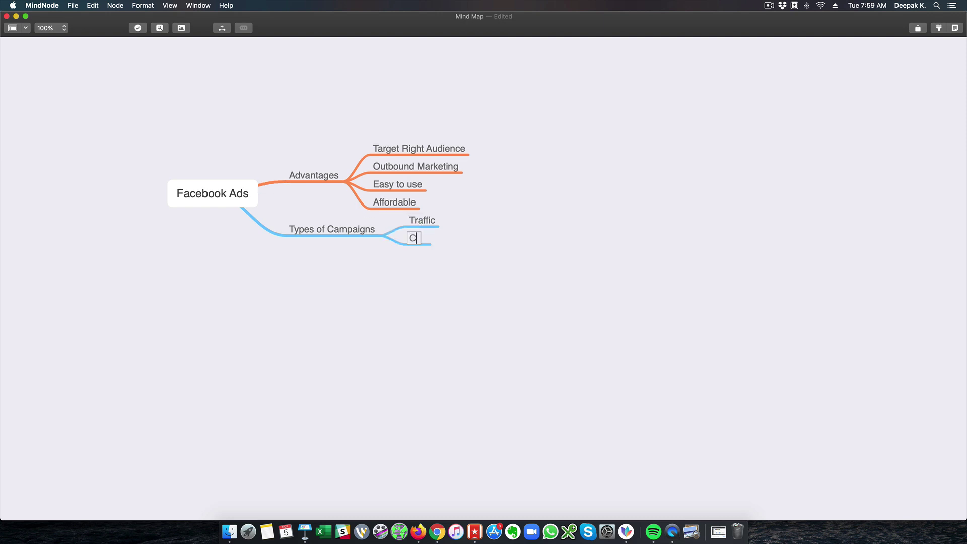
type("onversion C")
type("amp")
key("BackSpace")
key("BackSpace")
key("BackSpace")
key("BackSpace")
key("Return")
key("Return")
type("L")
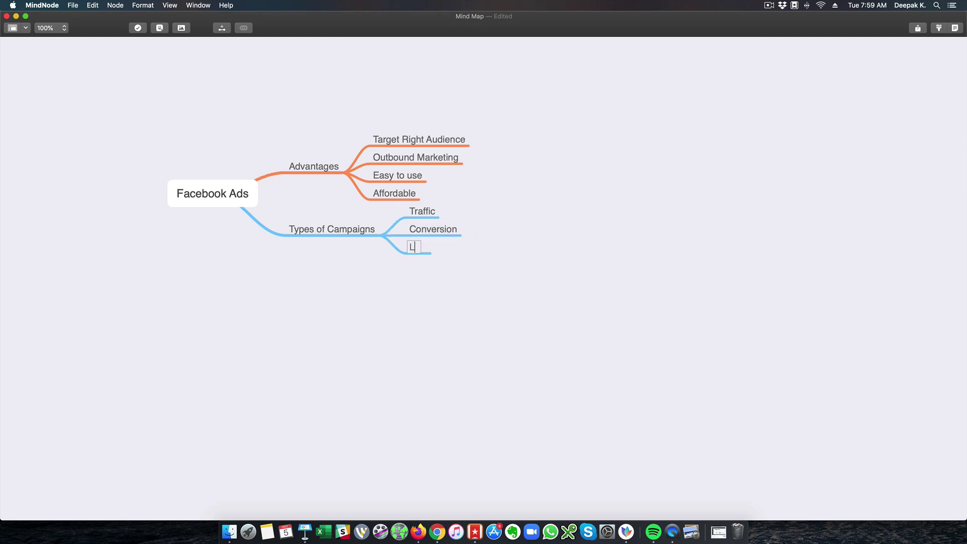
type("ead Ads")
key("Return")
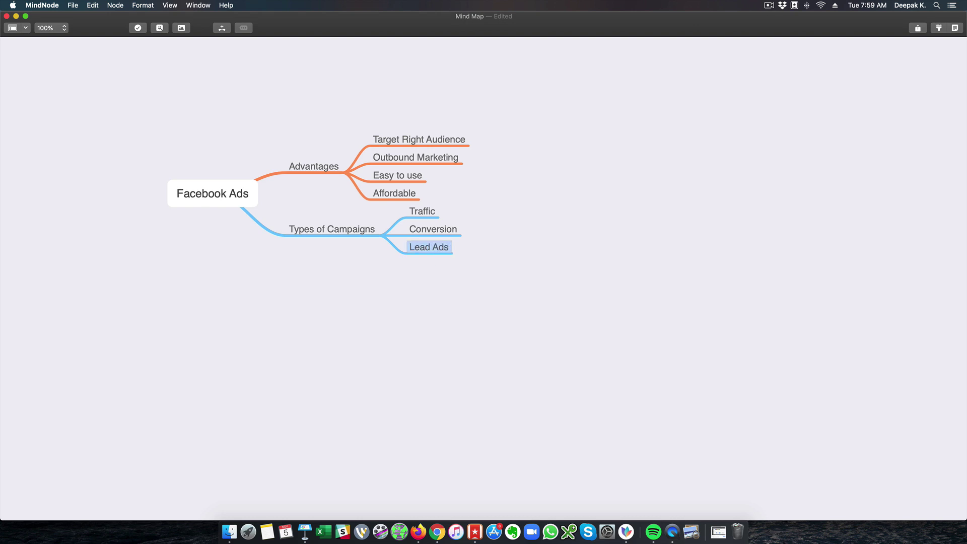
key("Return")
type("P")
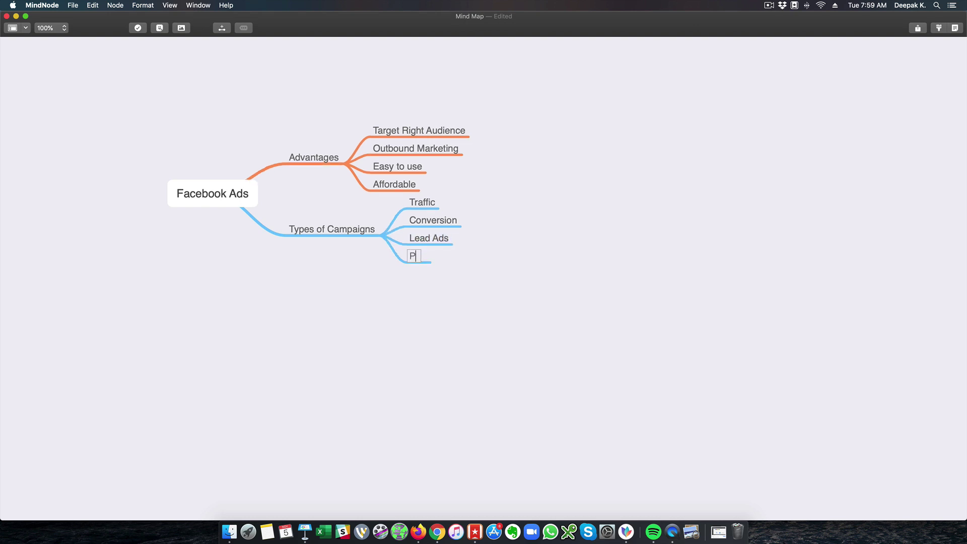
type("ost Engageme")
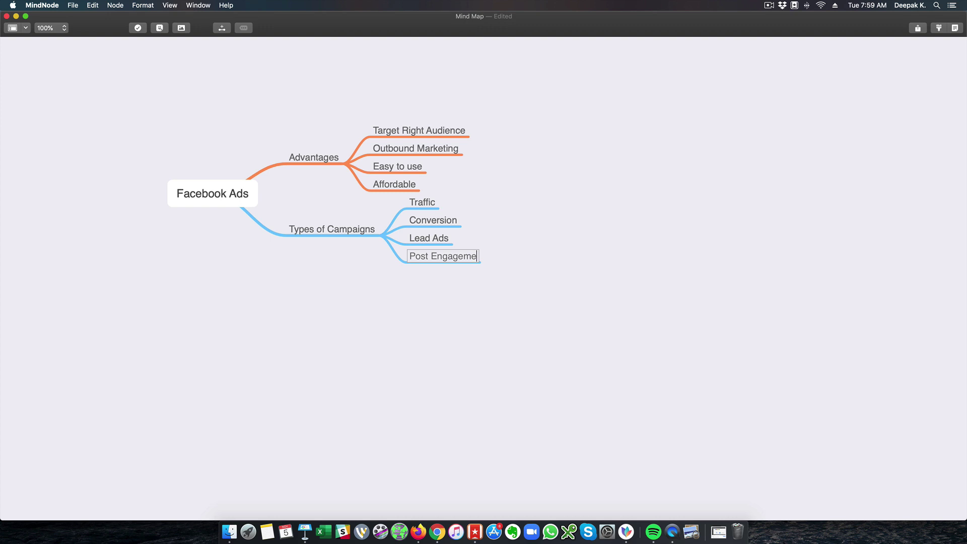
type("nt")
key("Return")
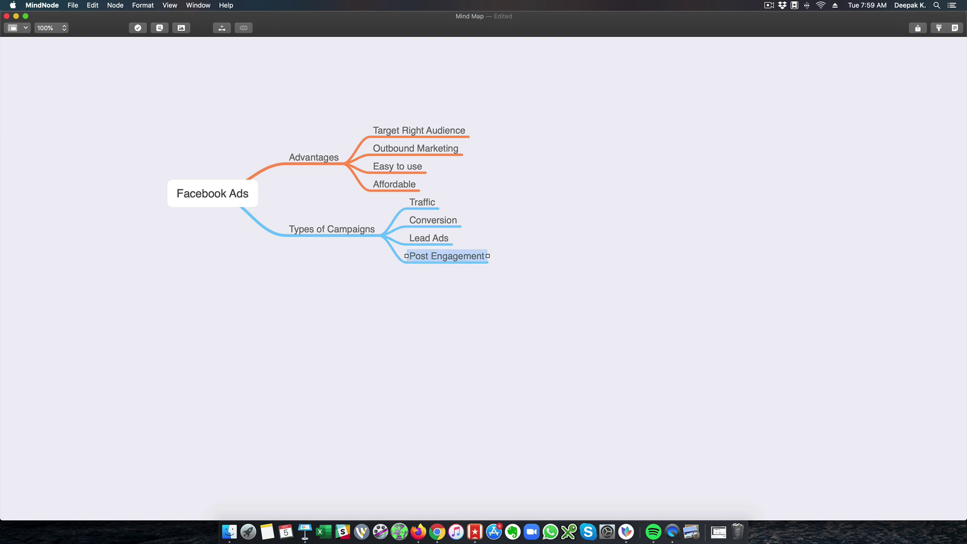
Add a 'Video' child under Types of Campaigns after Post Engagement
left_click(570, 212)
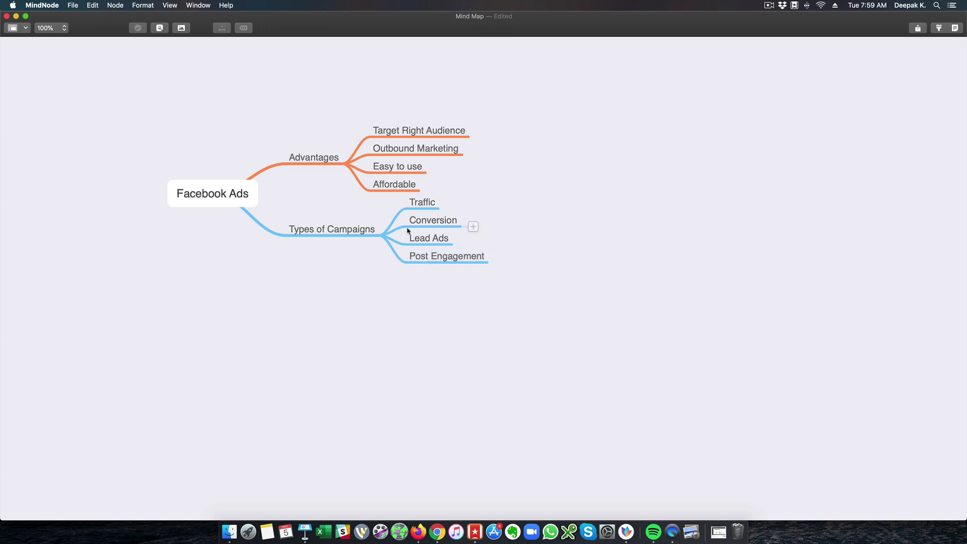
left_click(393, 236)
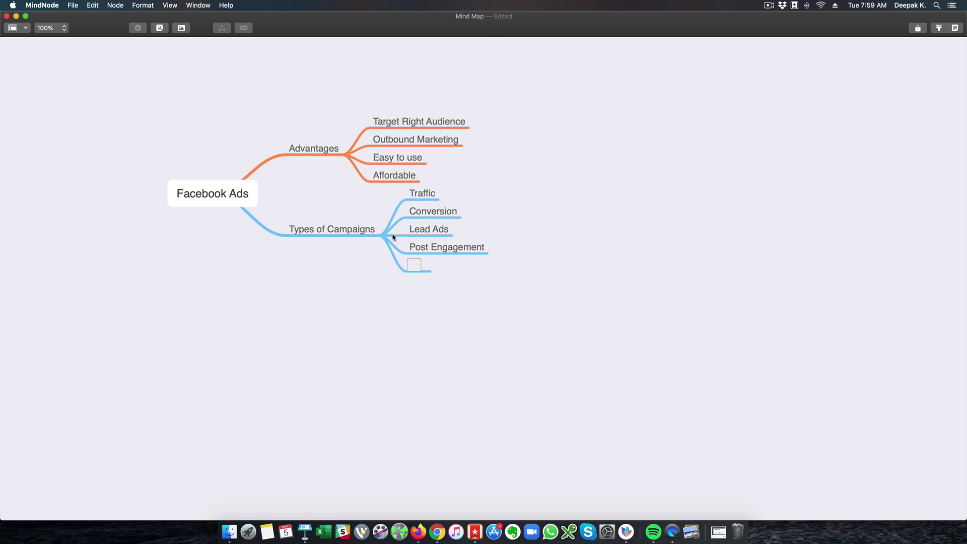
type("Video Conv")
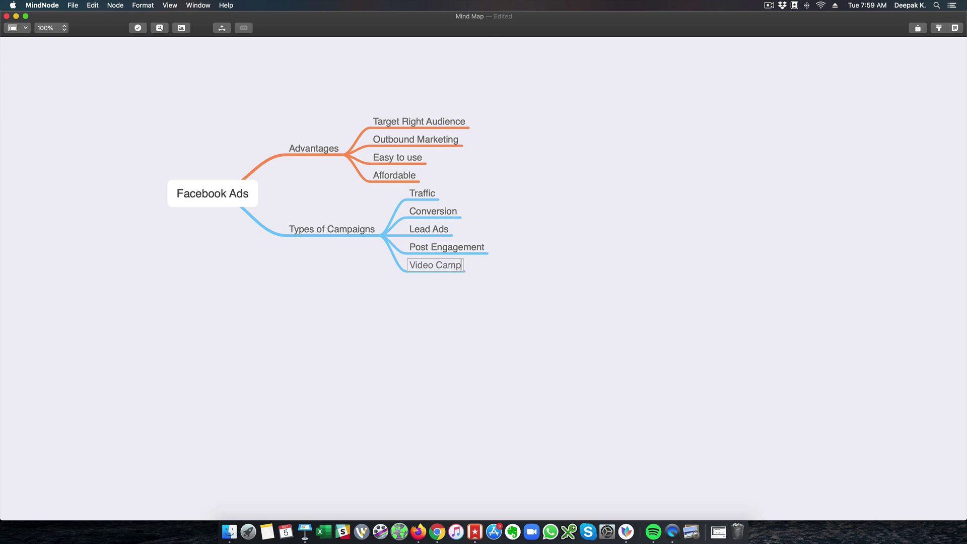
key("BackSpace")
key("BackSpace")
key("BackSpace")
key("BackSpace")
key("BackSpace")
left_click(524, 162)
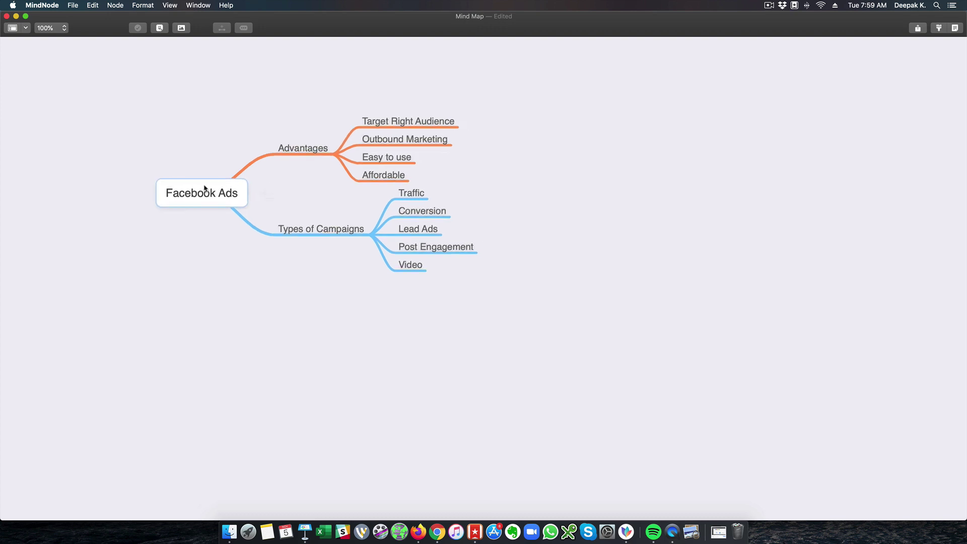
Add a 'Facebook Pixel' main branch to Facebook Ads
left_click(169, 189)
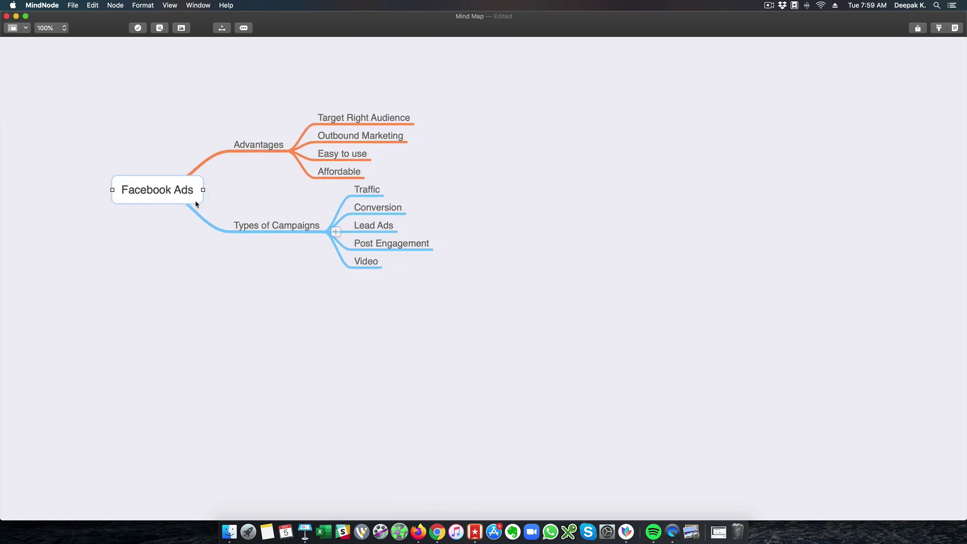
left_click(218, 191)
left_click(68, 190)
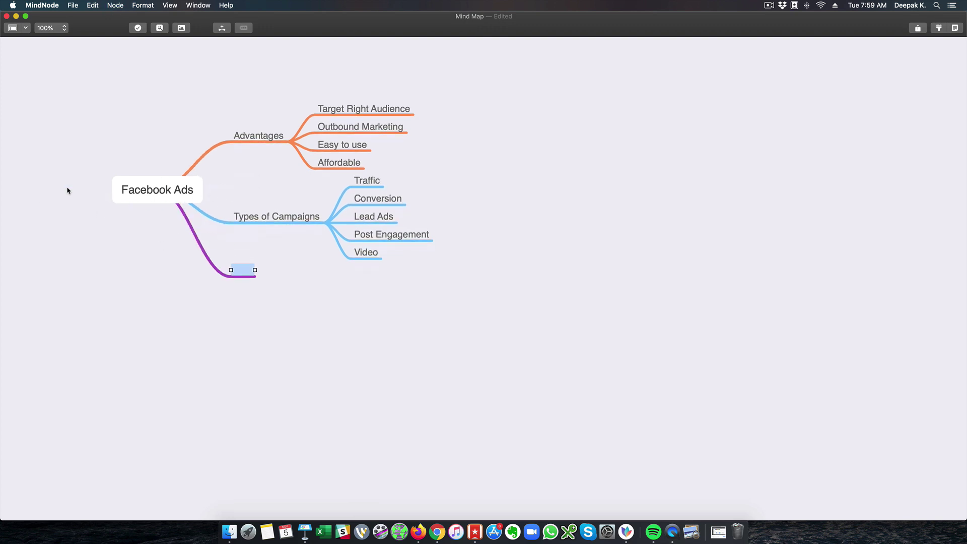
left_click(243, 271)
type("Faceboo")
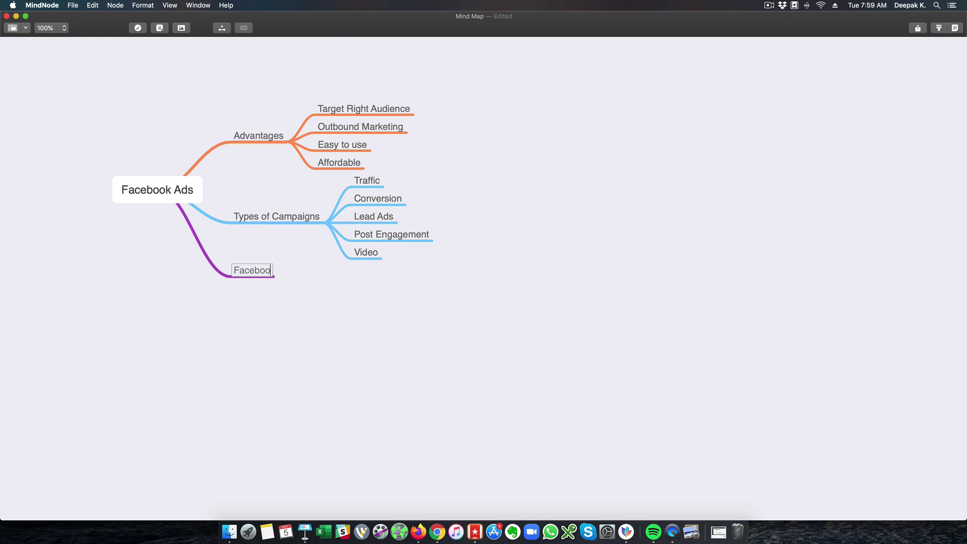
type("k Pixel")
left_click(320, 275)
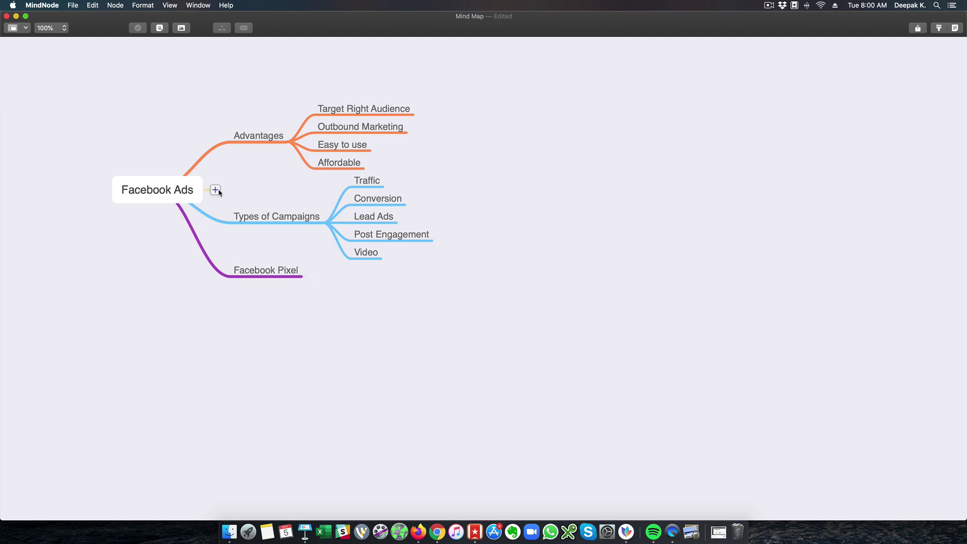
Add 'Custom Conversions' and 'Audiences' main branches to Facebook Ads
left_click(217, 192)
type("ust")
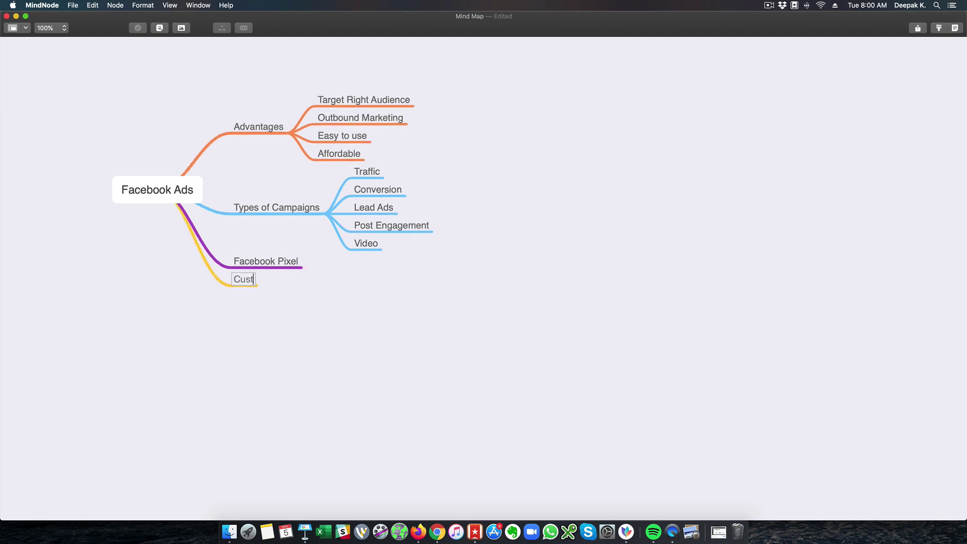
type("om Conversions")
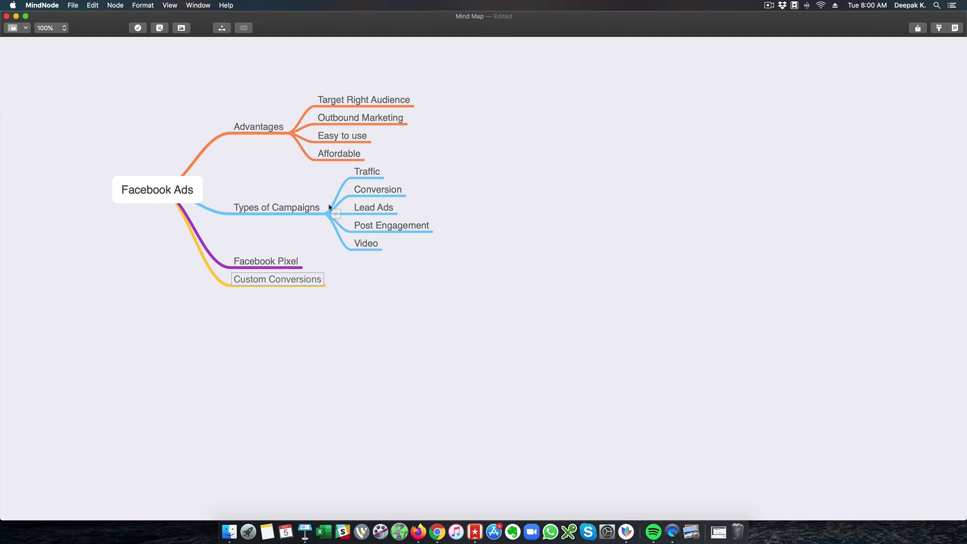
left_click(438, 279)
left_click(219, 193)
type("Audience")
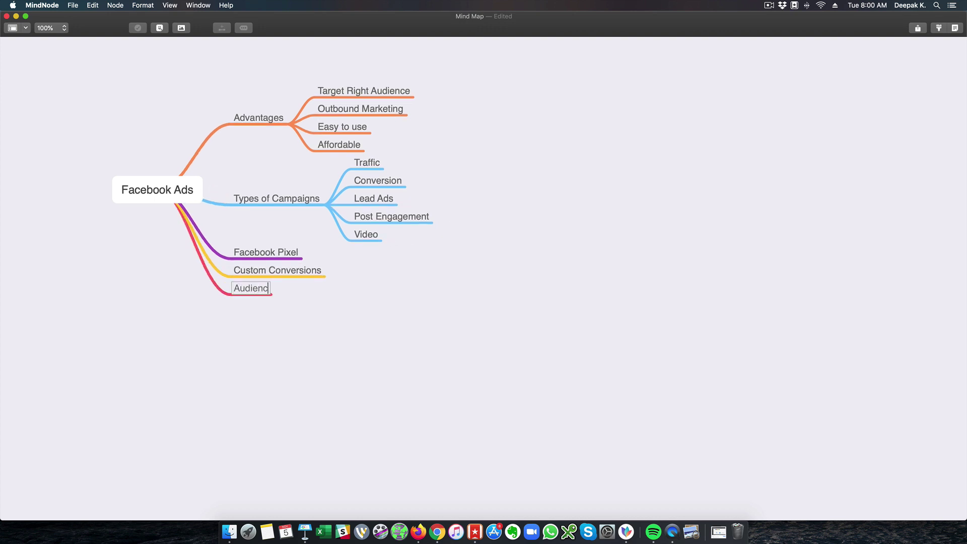
type("s")
left_click(369, 306)
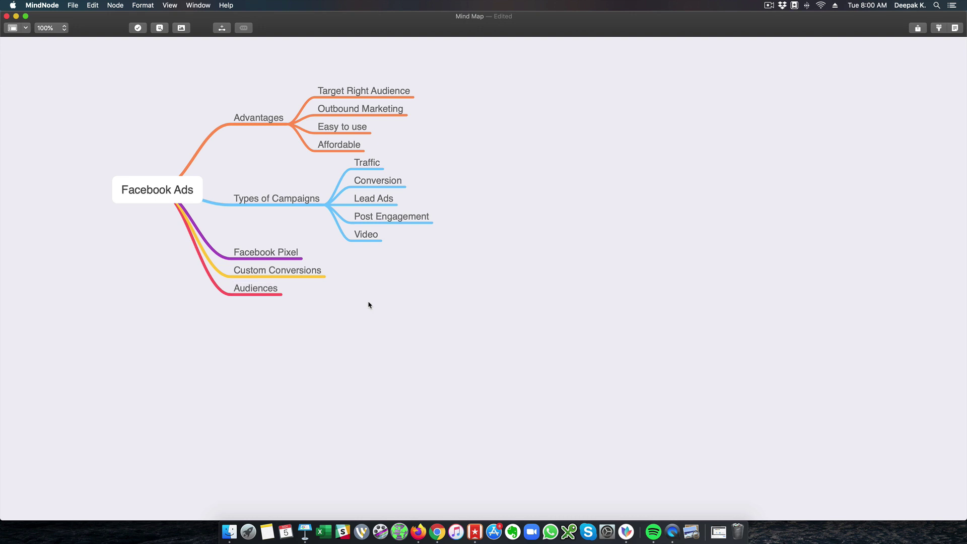
Give Audiences children Interest Based (Saved), Website Traffic, App Activity and Customer File
left_click(298, 298)
type("rest Bas")
type("ed (")
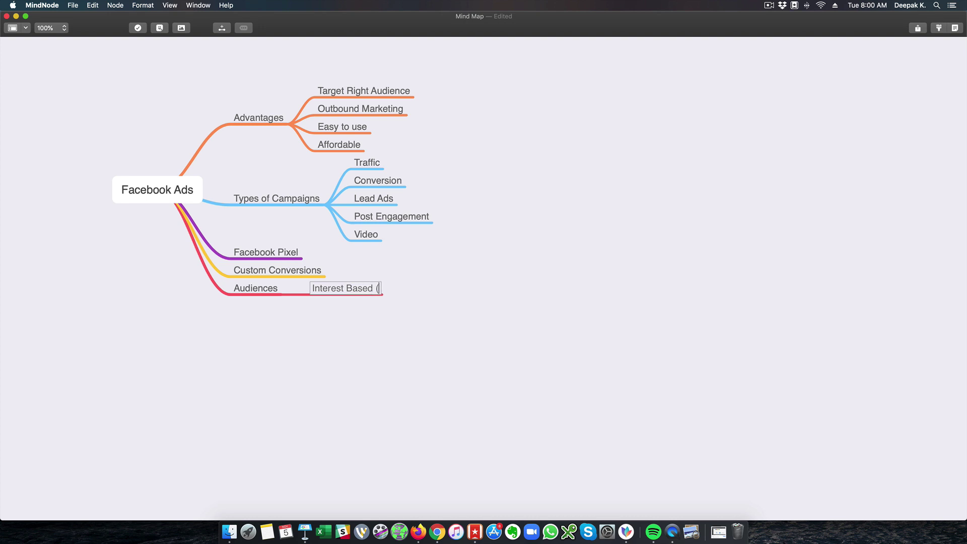
type("Saved")
key("Return")
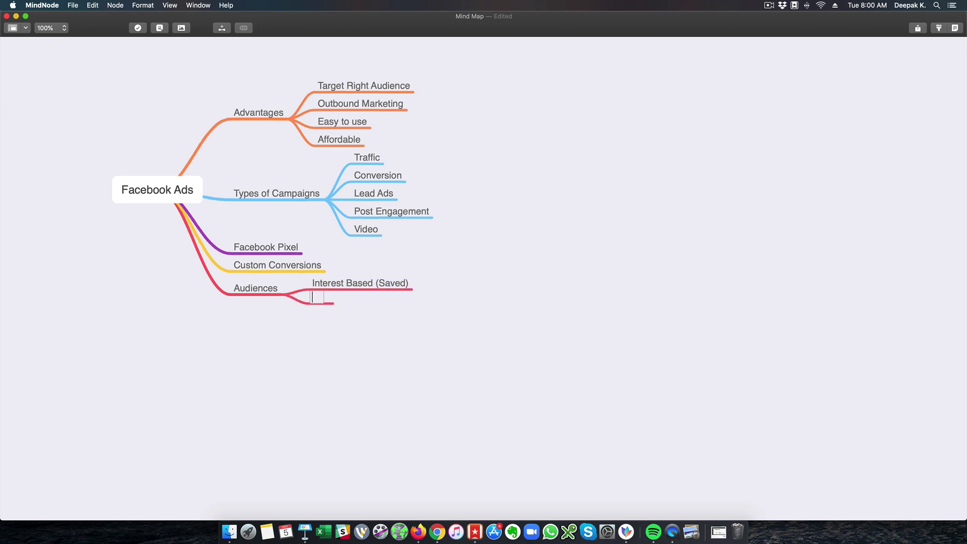
type("Website")
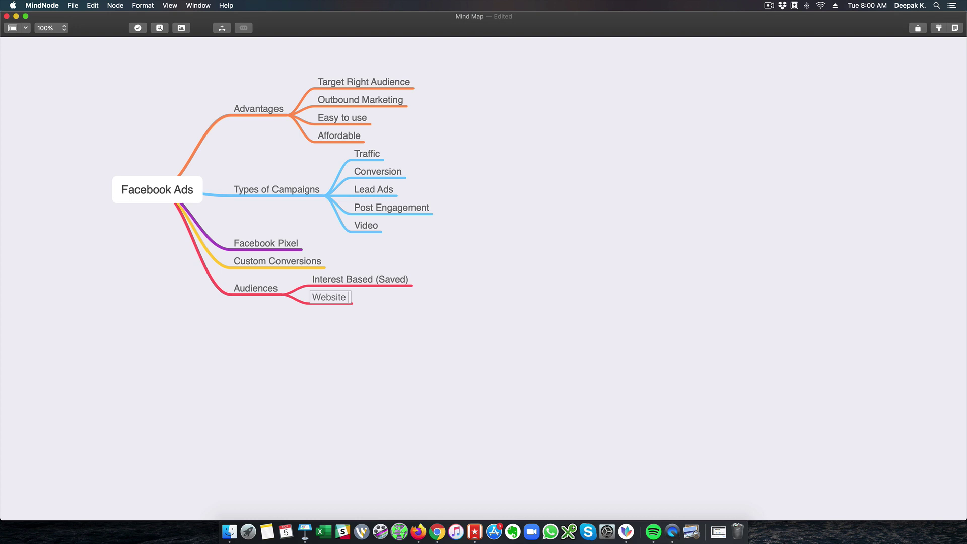
type(" Traffic")
key("Return")
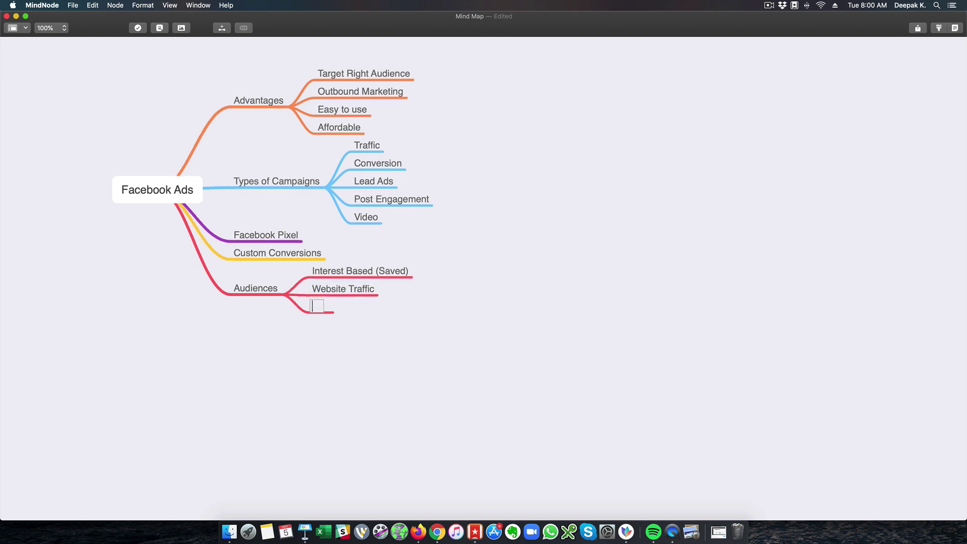
type("App Activity")
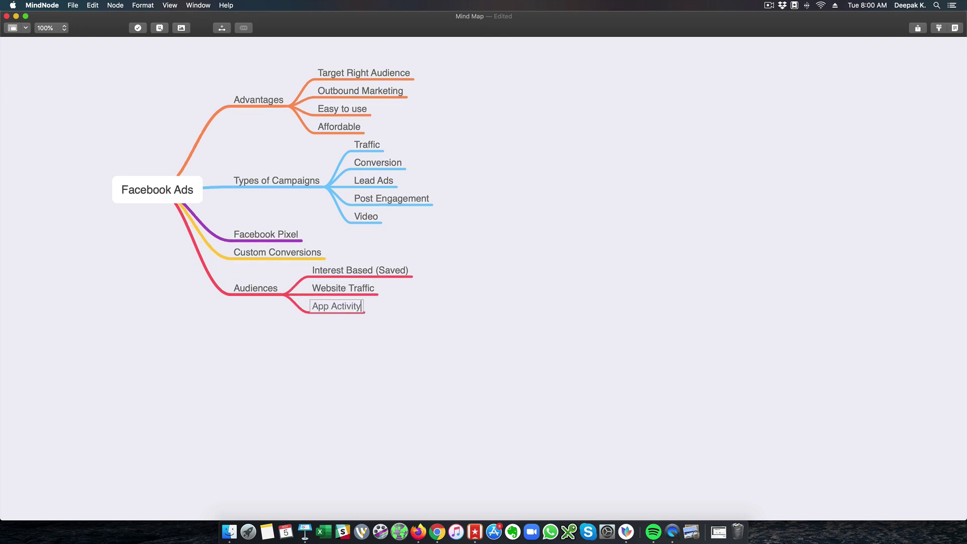
key("Return")
type("Cu")
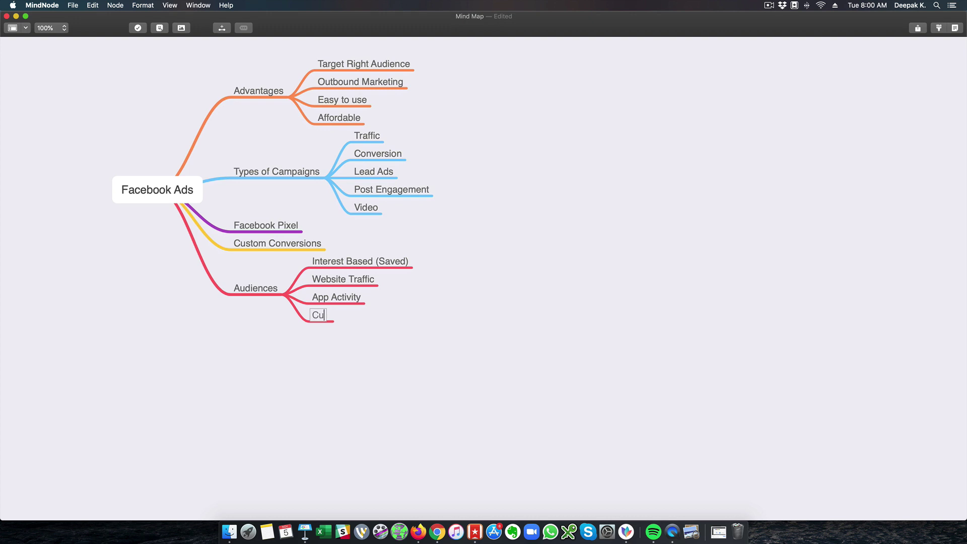
type("stomer Fi")
type("le")
key("Return")
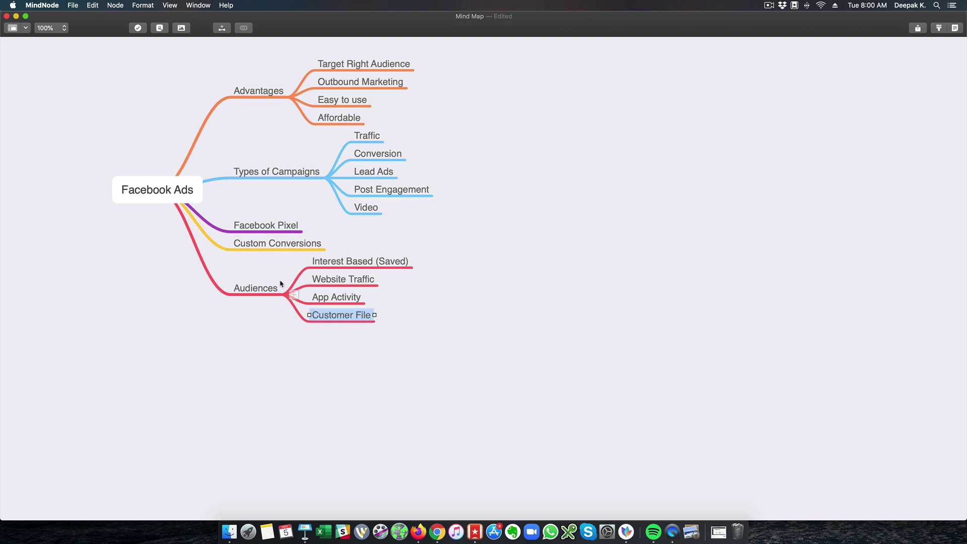
Move the Audiences branch up to sit directly below Advantages
left_click(276, 291)
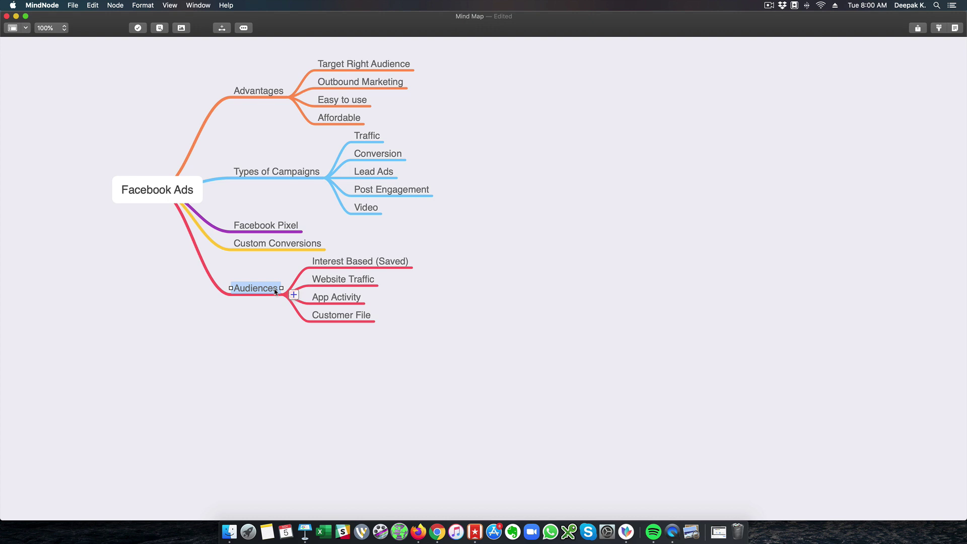
key("ctrl+super+Up")
key("ctrl+super+Up")
key("ctrl+super+Up")
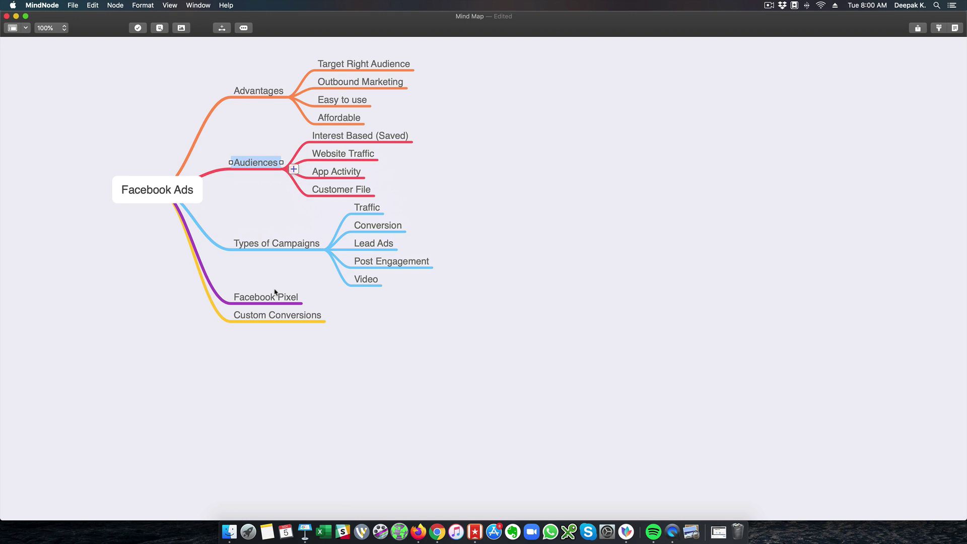
left_click(576, 288)
Fold the Advantages branch, keeping it at the top of the map
scroll(270, 136, "up", 1)
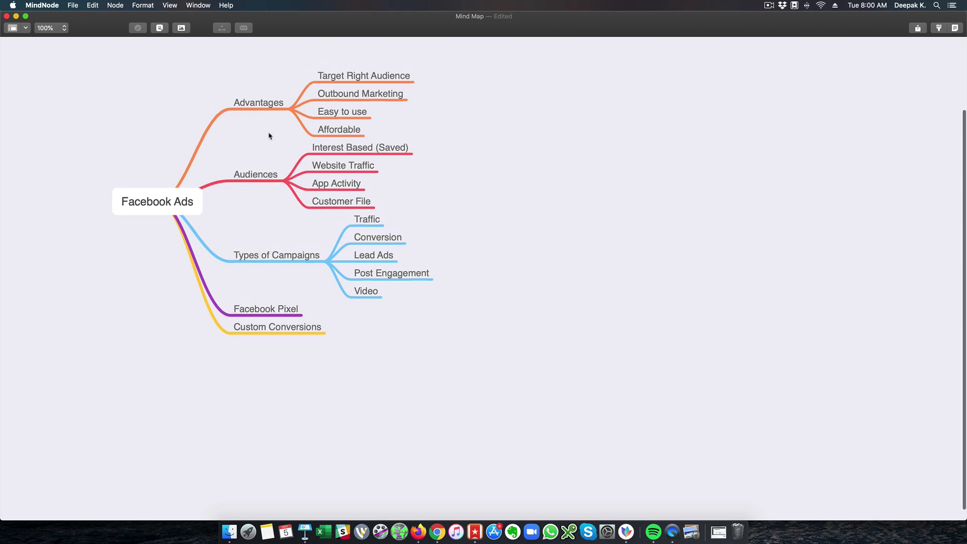
scroll(270, 136, "up", 1)
left_click(268, 119)
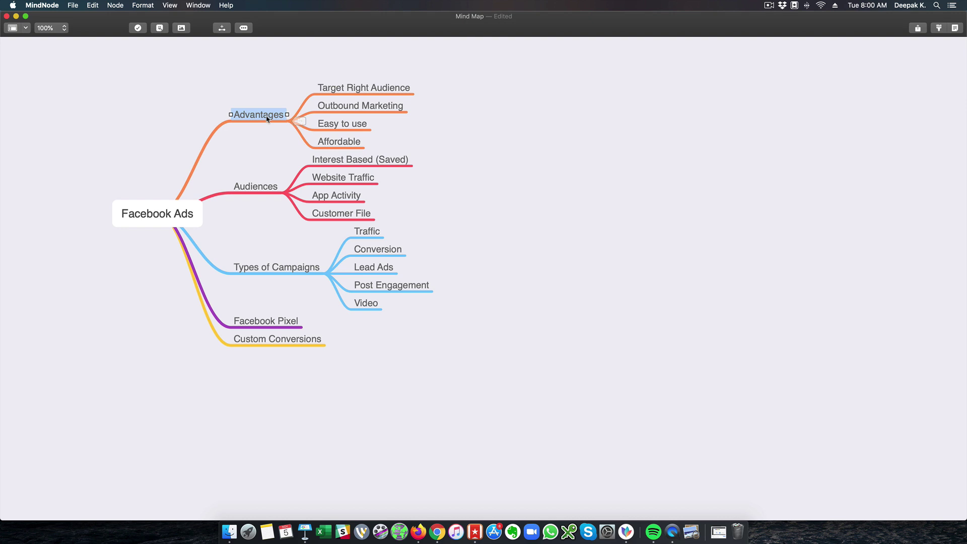
key("super+slash")
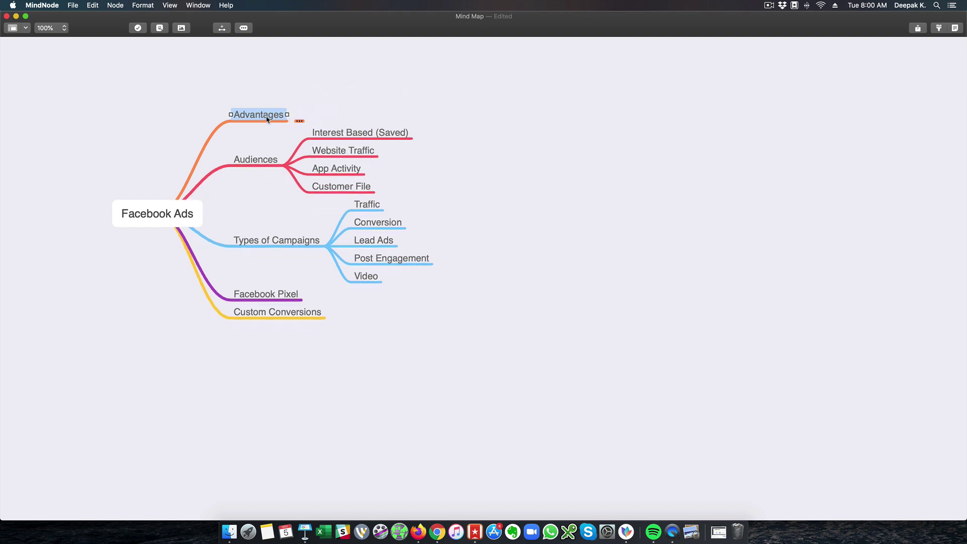
key("super+ctrl+Left")
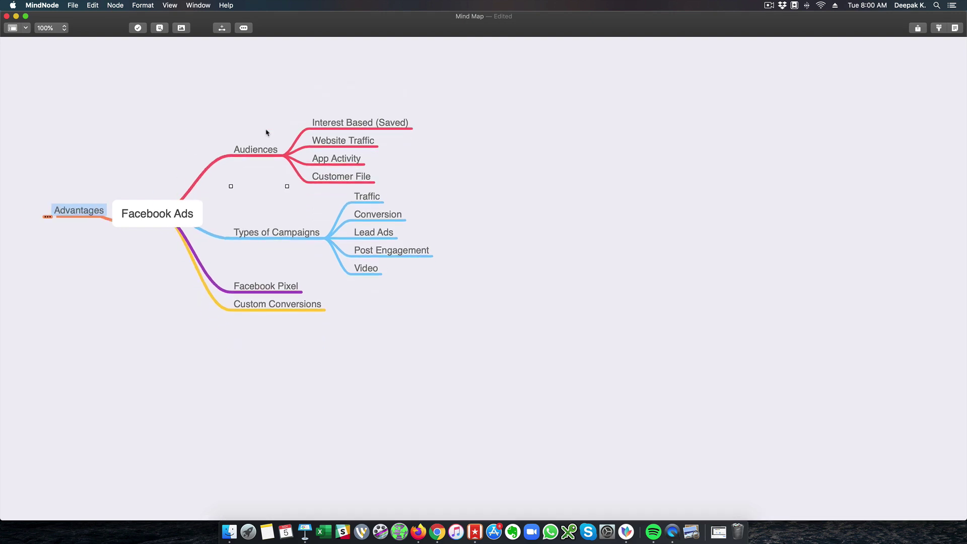
key("super+ctrl+Right")
key("super+ctrl+Up")
left_click(371, 100)
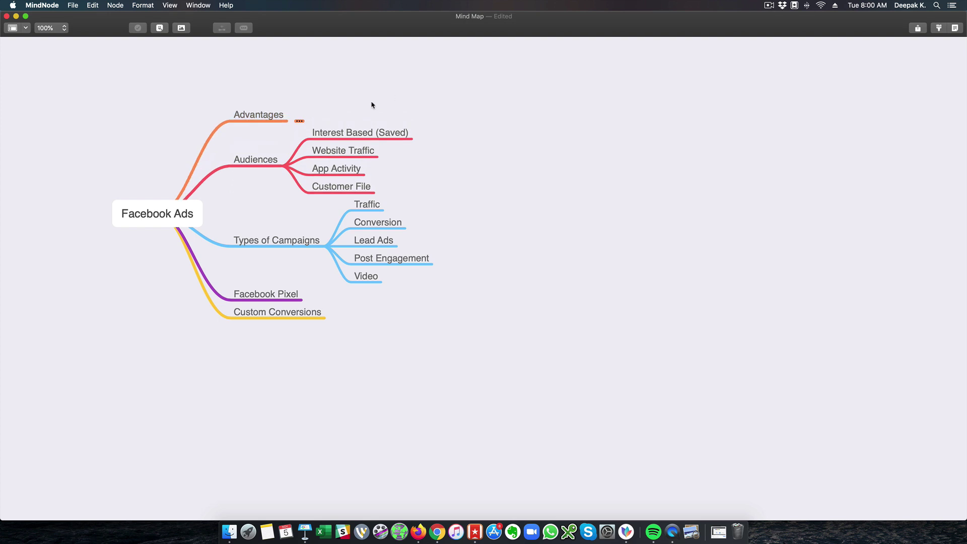
Add 'Boost from Facebook Page Post' and 'Create a new post' under Post Engagement
left_click(299, 122)
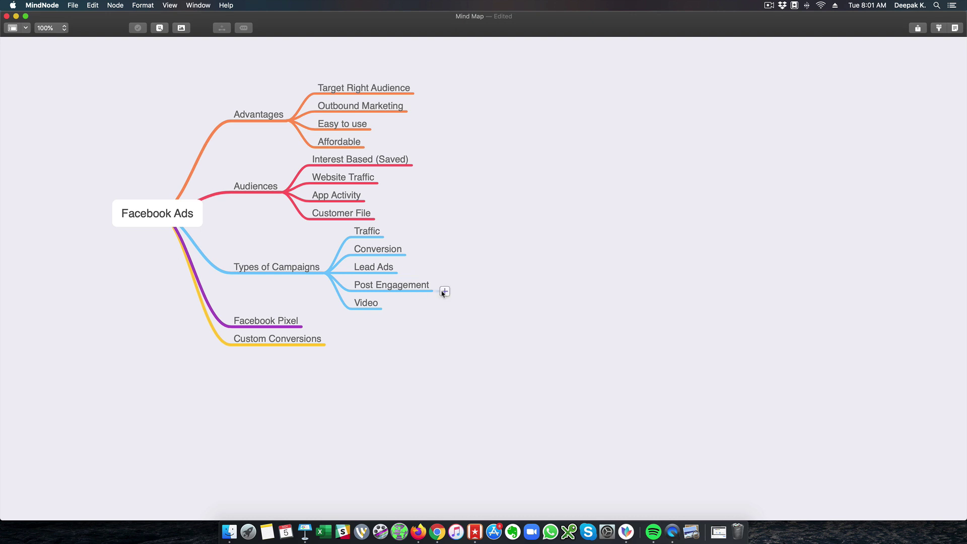
left_click(444, 292)
type("Boost from ")
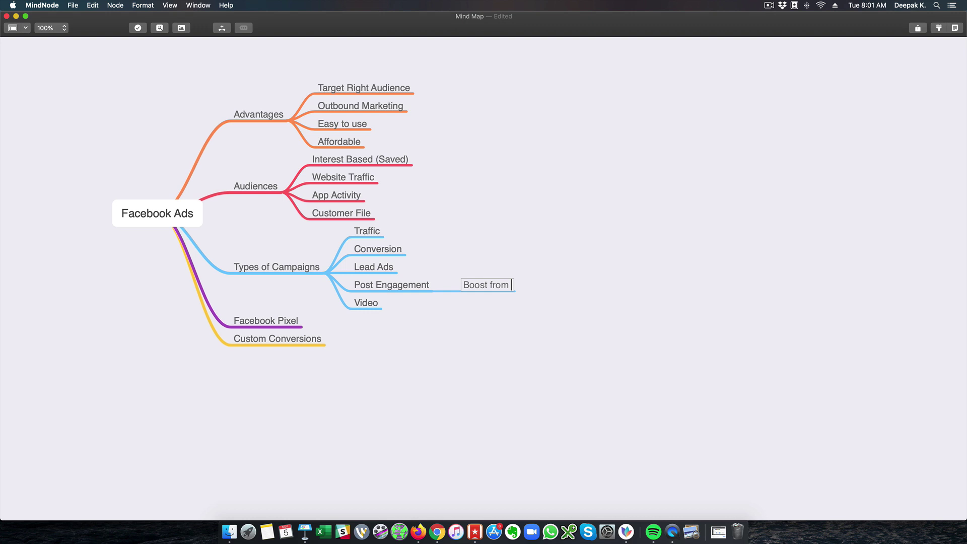
type("Facebook")
type(" Page Post")
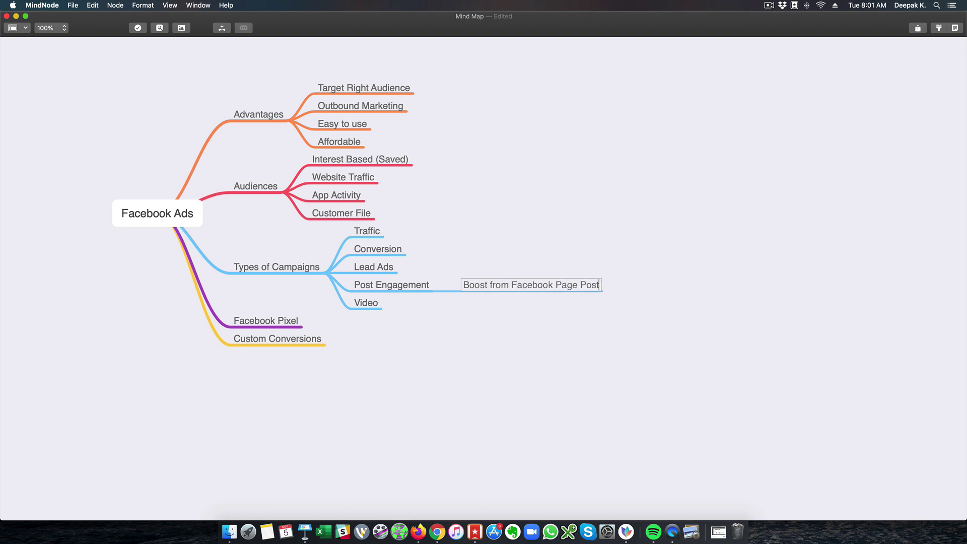
key("Return")
key("Return")
type("Crea")
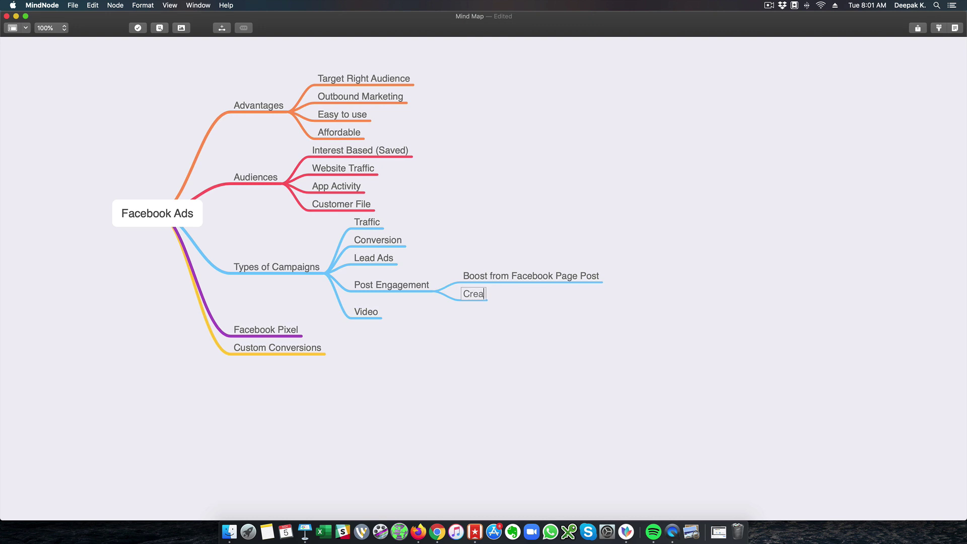
type("te a new po")
type("st")
left_click(671, 295)
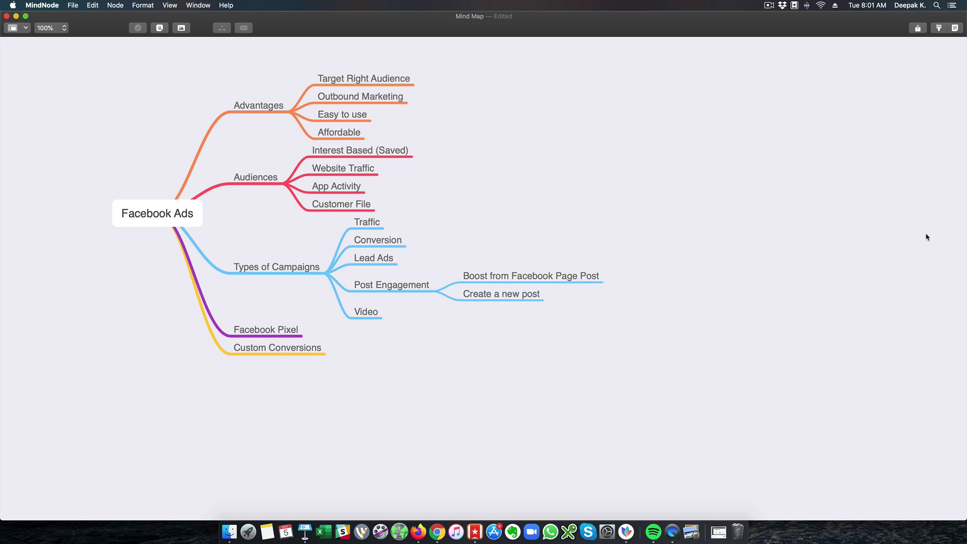
Fold the Post Engagement branch and shift the map left and down
left_click(412, 283)
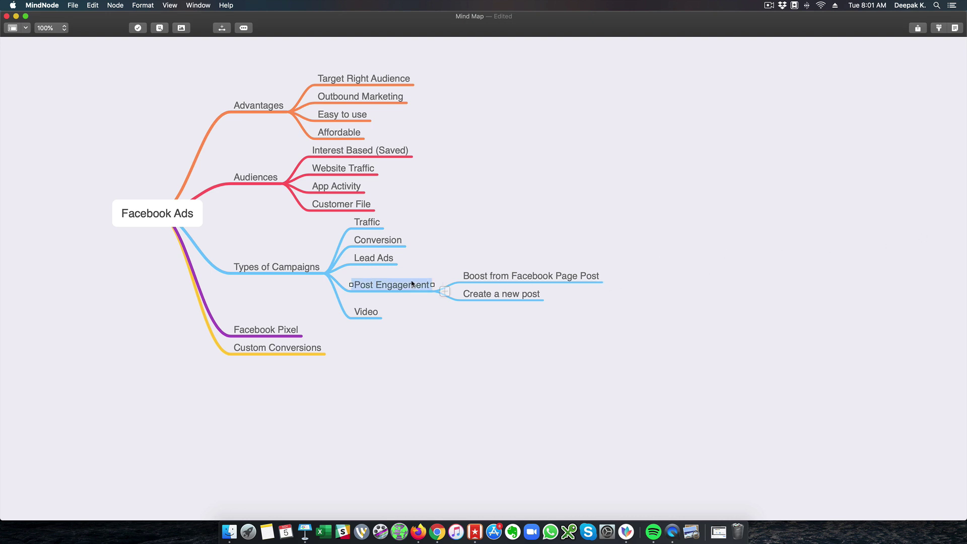
left_click(445, 291)
left_click(351, 221)
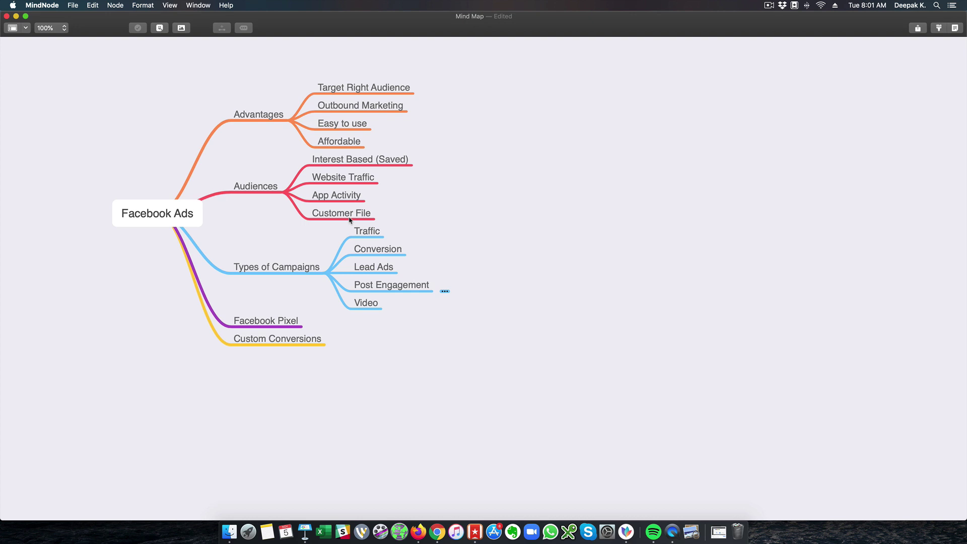
left_click_drag(140, 214, 113, 230)
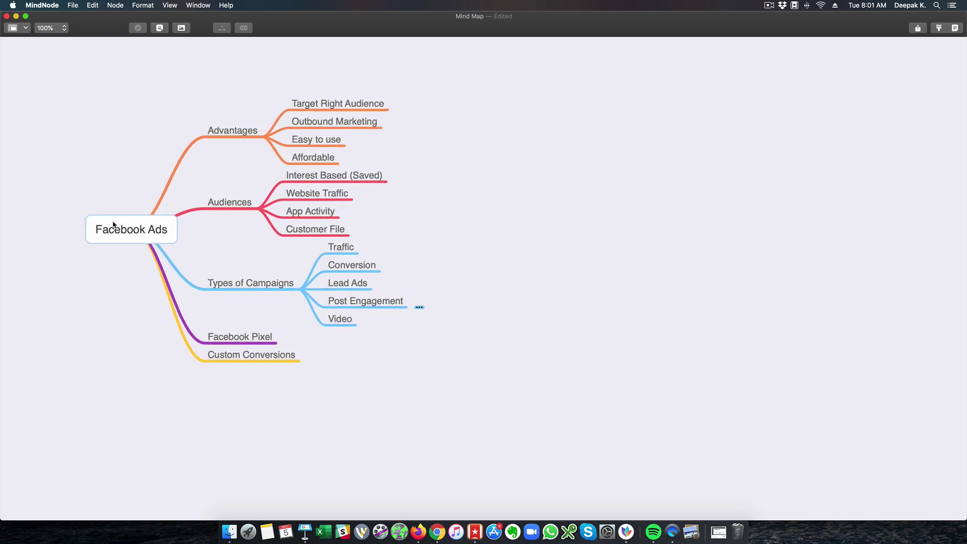
left_click(479, 173)
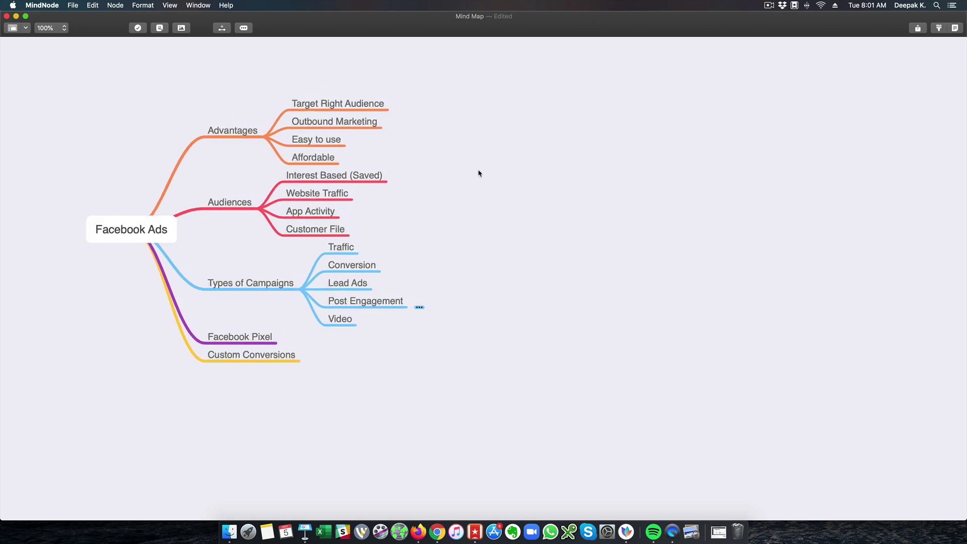
left_click(160, 29)
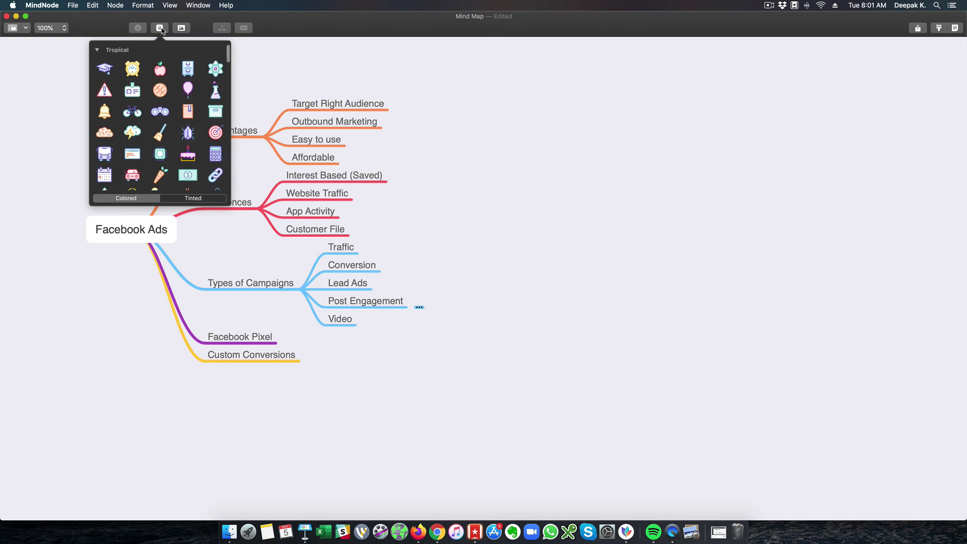
left_click(105, 71)
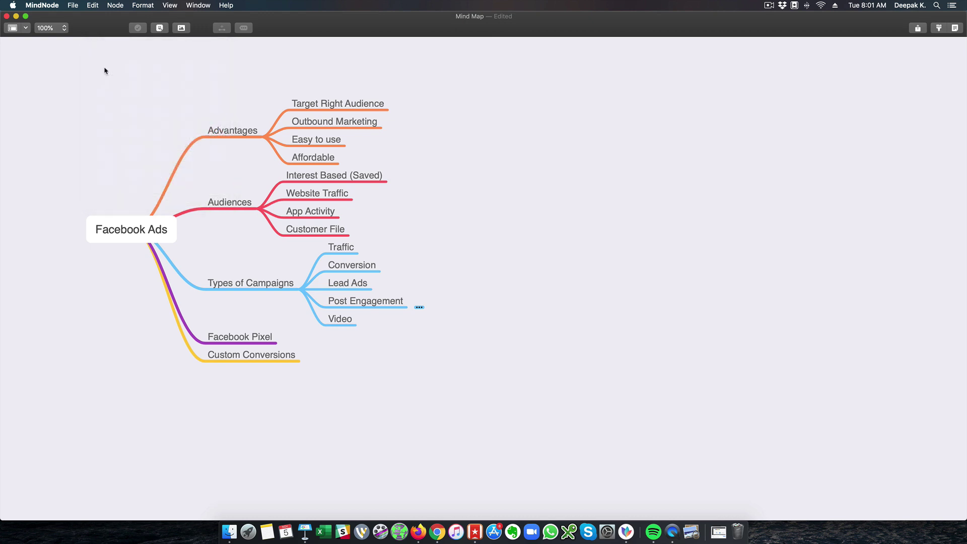
left_click(390, 106)
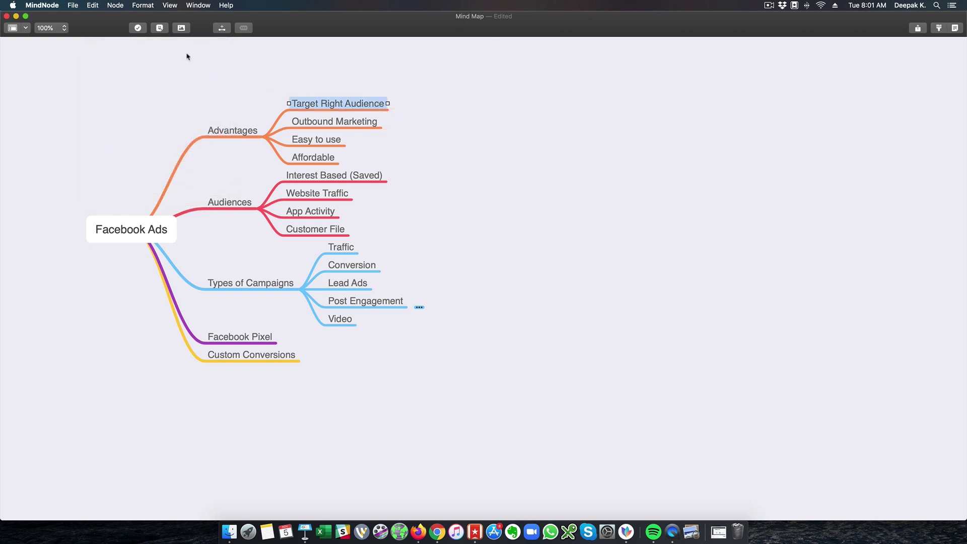
left_click(160, 28)
left_click(107, 73)
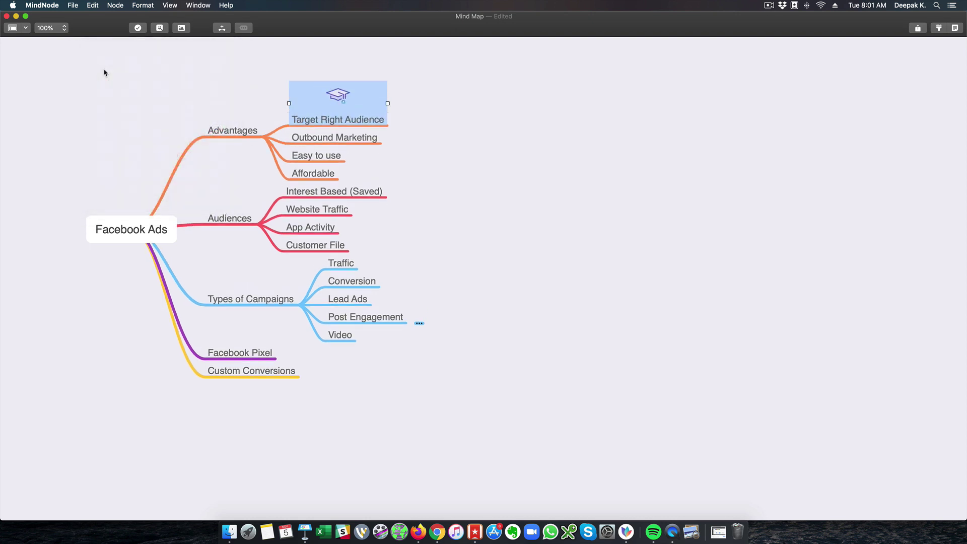
left_click(516, 125)
left_click(393, 125)
left_click(483, 126)
key("super+z")
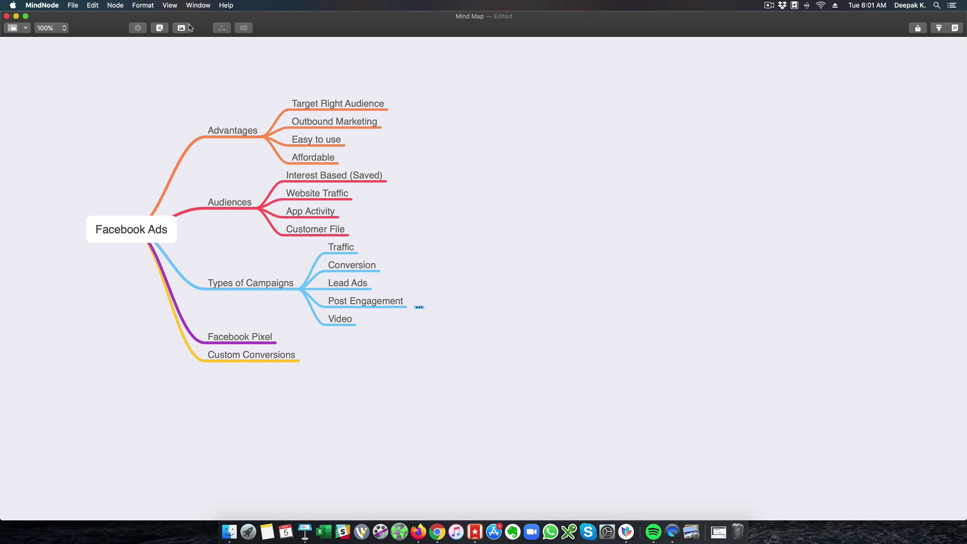
left_click(391, 106)
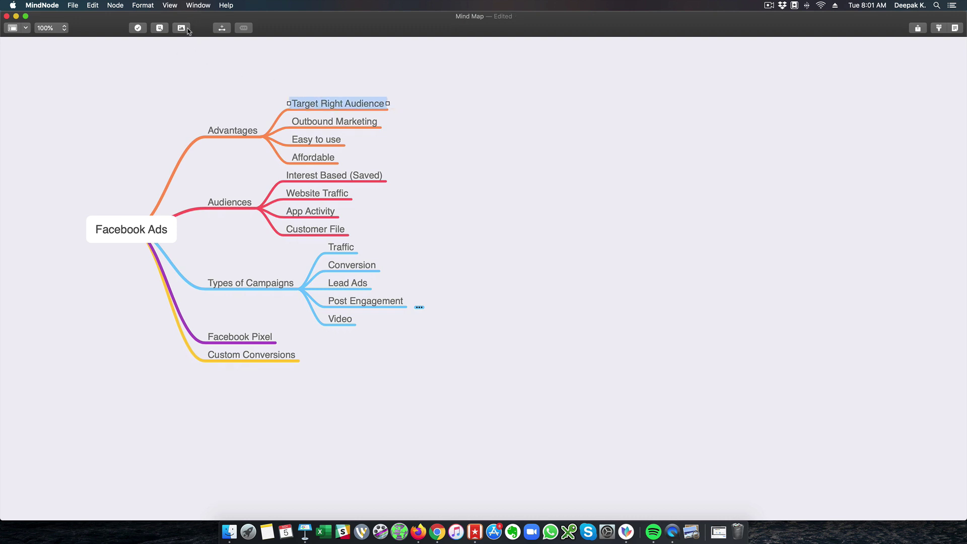
left_click(222, 29)
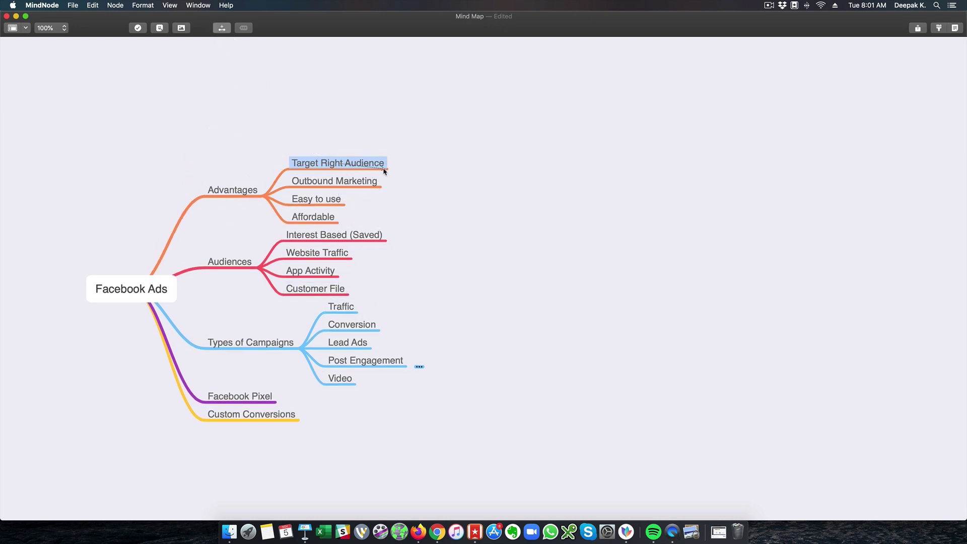
left_click(352, 311)
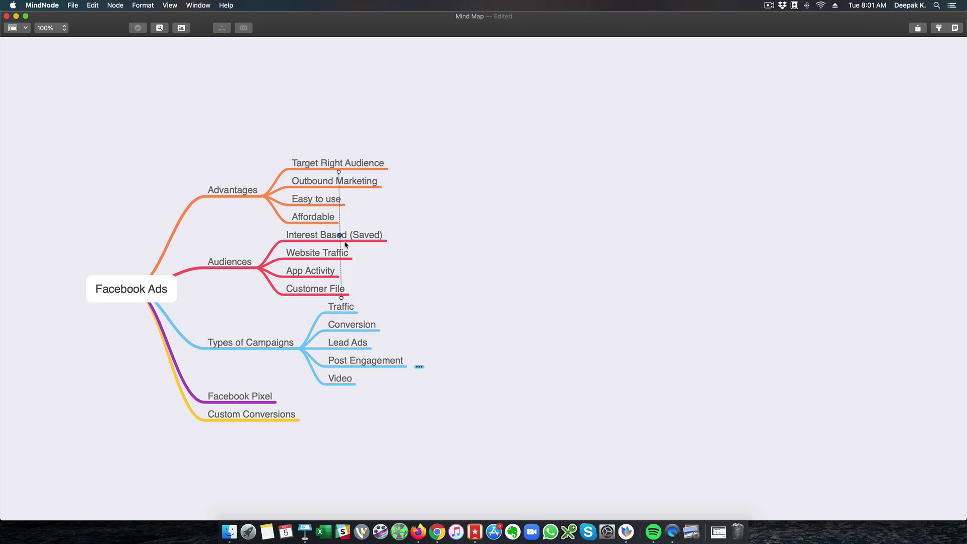
left_click_drag(341, 237, 425, 235)
key("Delete")
left_click_drag(136, 282, 152, 225)
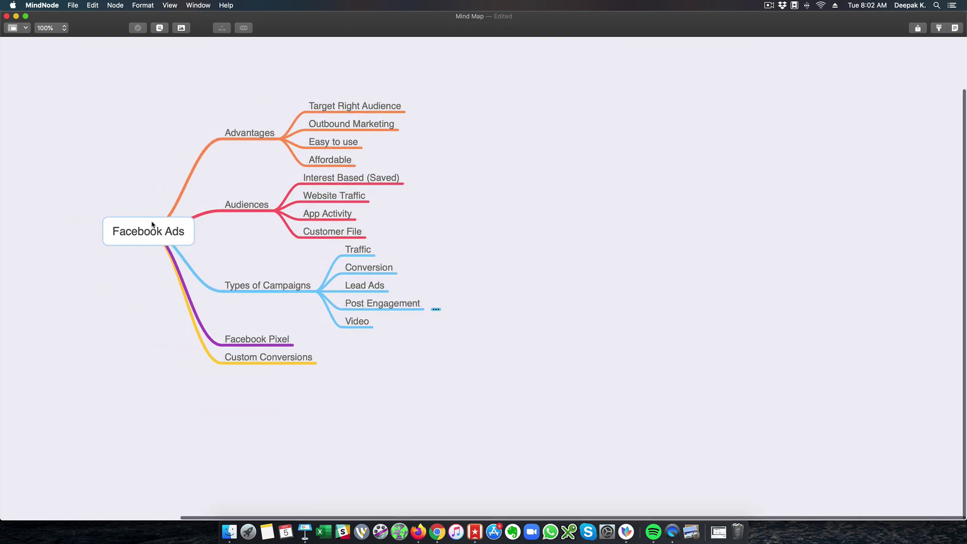
left_click(565, 195)
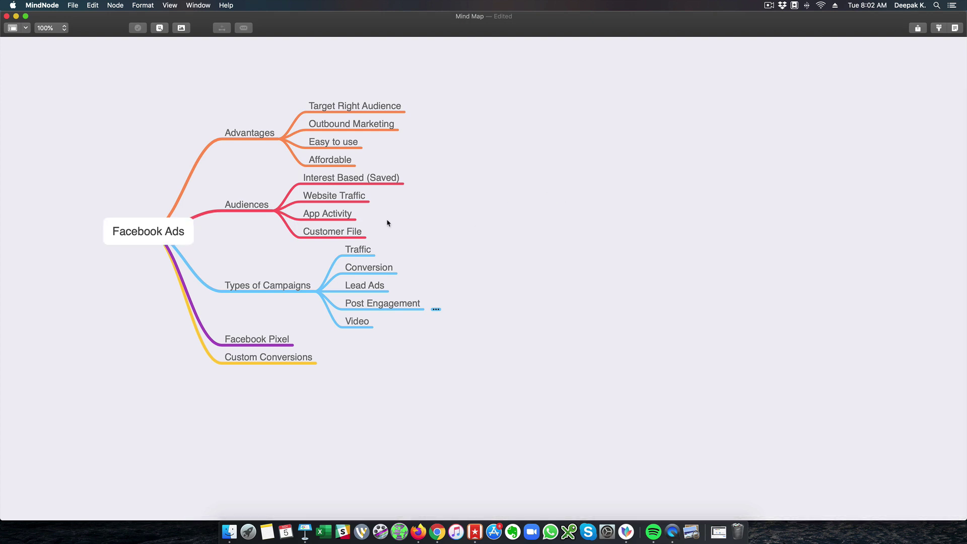
mouse_move(148, 231)
left_click_drag(144, 227, 129, 230)
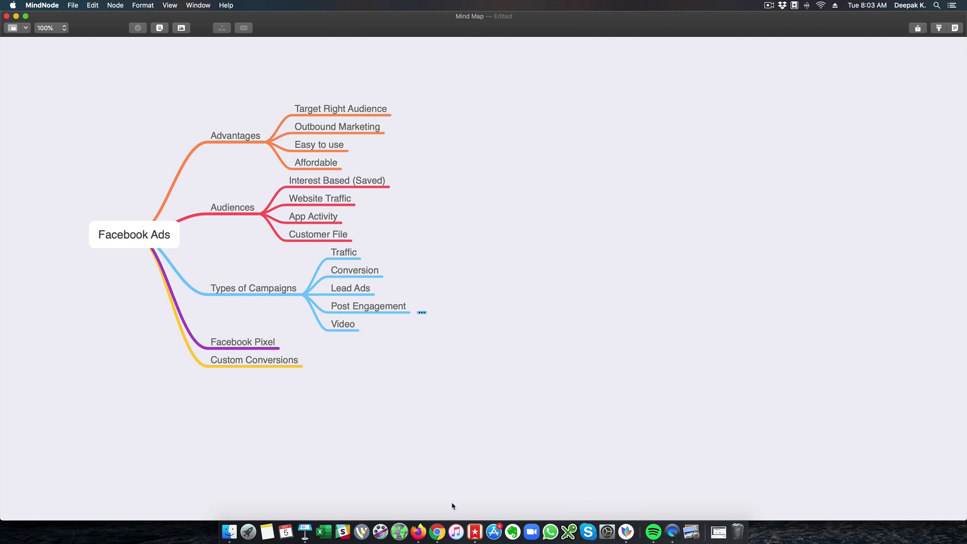
Open the MindMeister official site from the Google results in Chrome
left_click(438, 532)
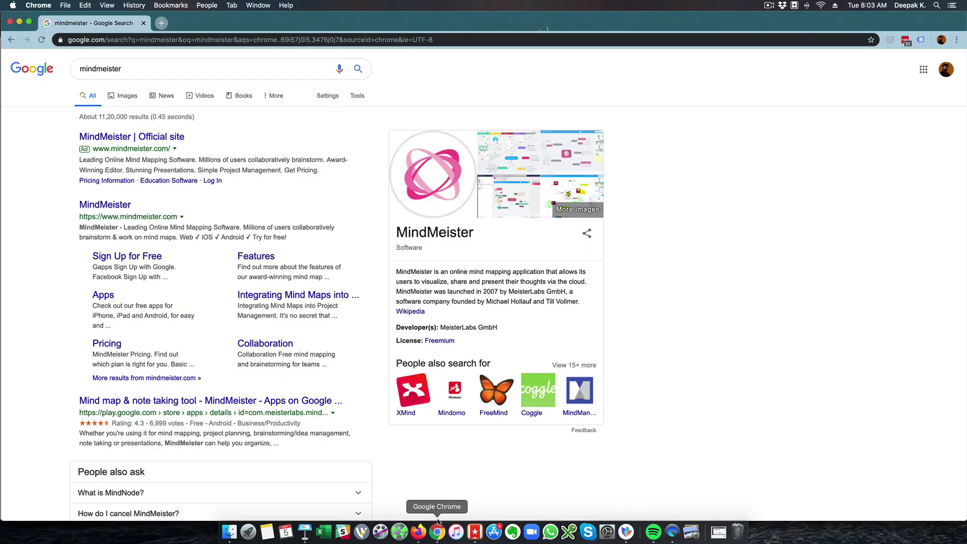
left_click(123, 140)
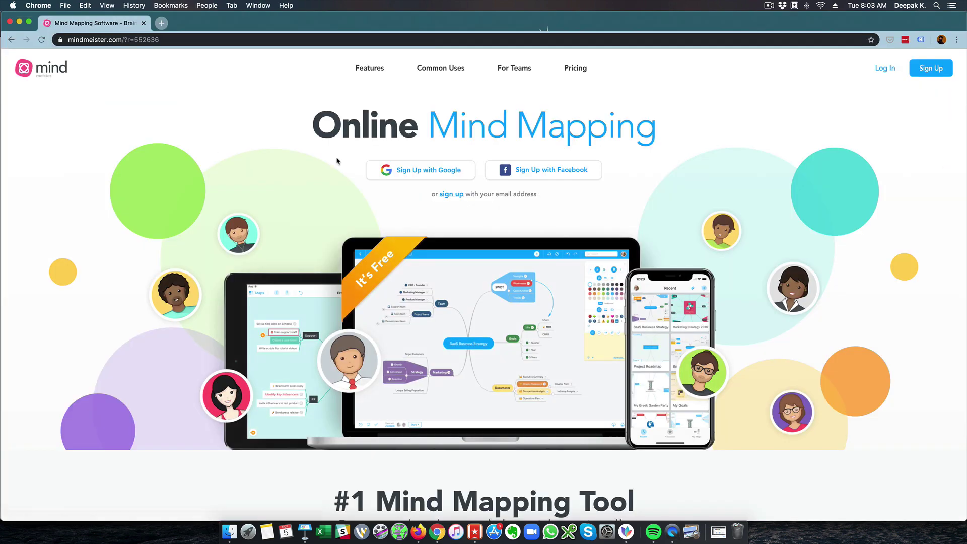
scroll(337, 161, "down", 4)
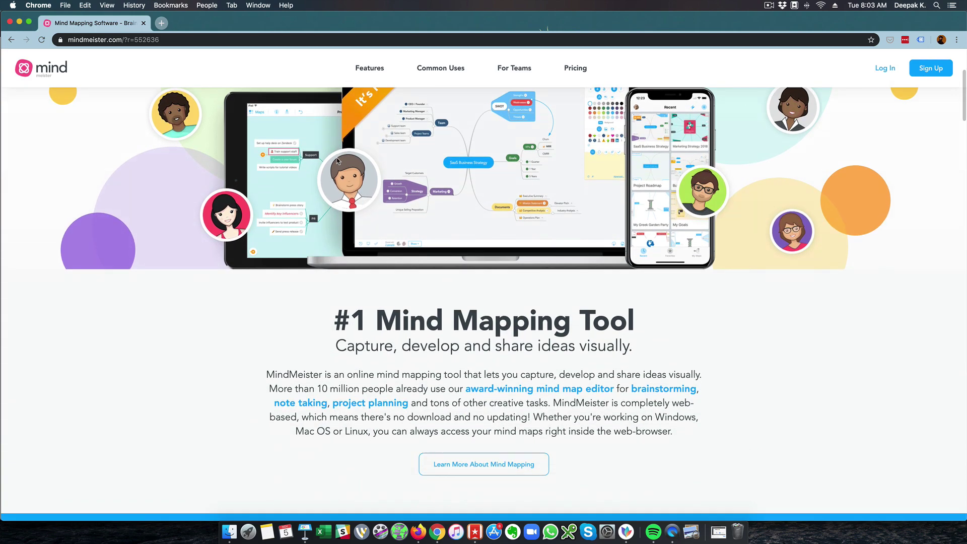
scroll(337, 161, "down", 4)
Scroll through the MindMeister homepage and back up to the top
scroll(338, 161, "down", 4)
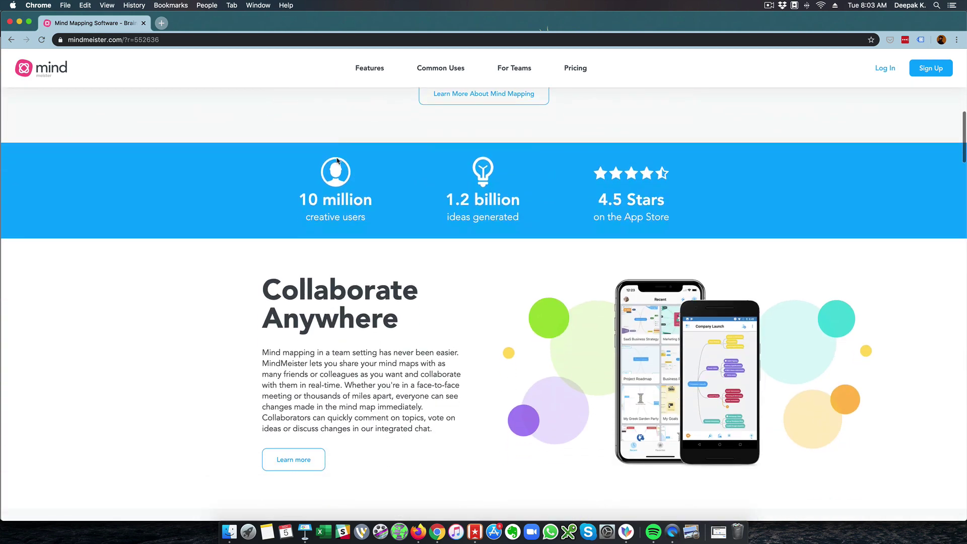
scroll(337, 161, "down", 5)
scroll(337, 159, "down", 4)
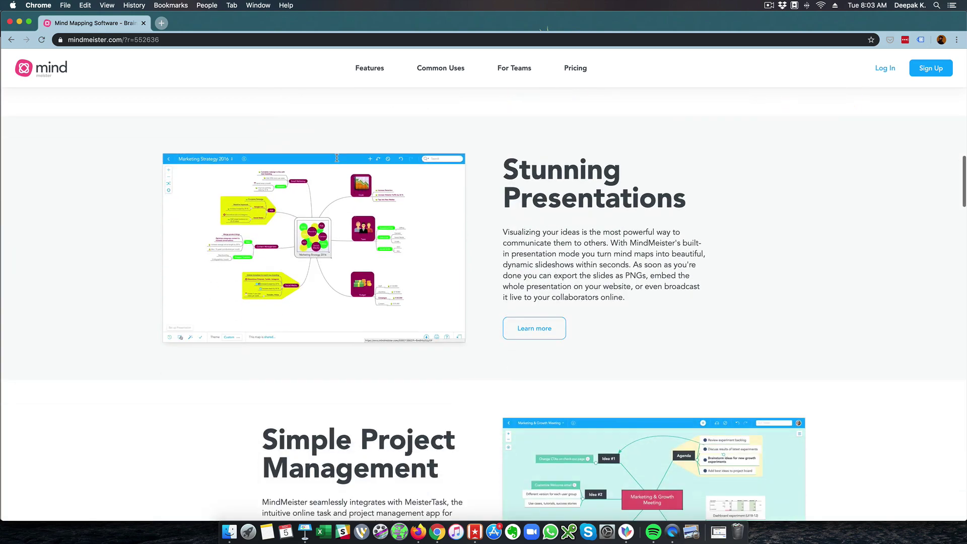
scroll(337, 158, "down", 5)
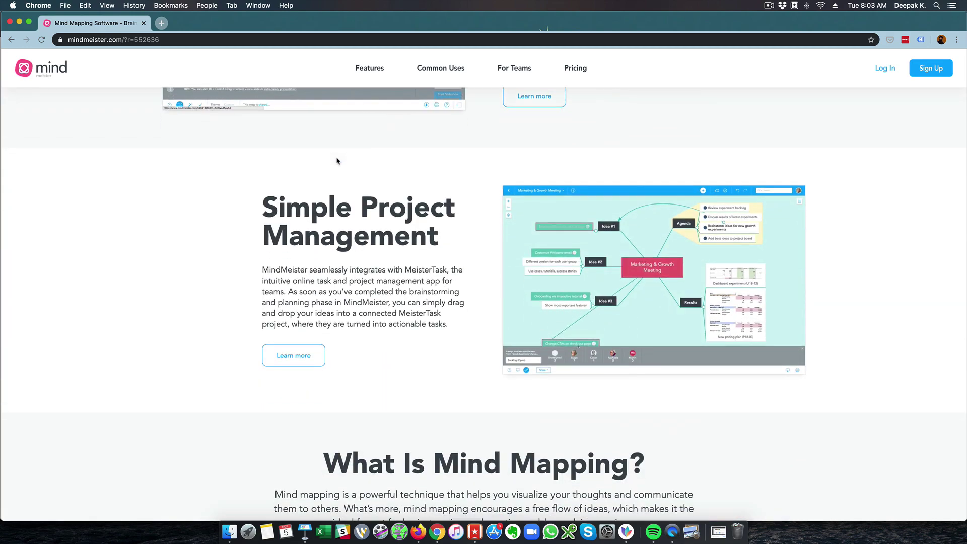
scroll(337, 159, "down", 1)
scroll(337, 161, "down", 4)
scroll(337, 161, "up", 6)
scroll(337, 161, "up", 12)
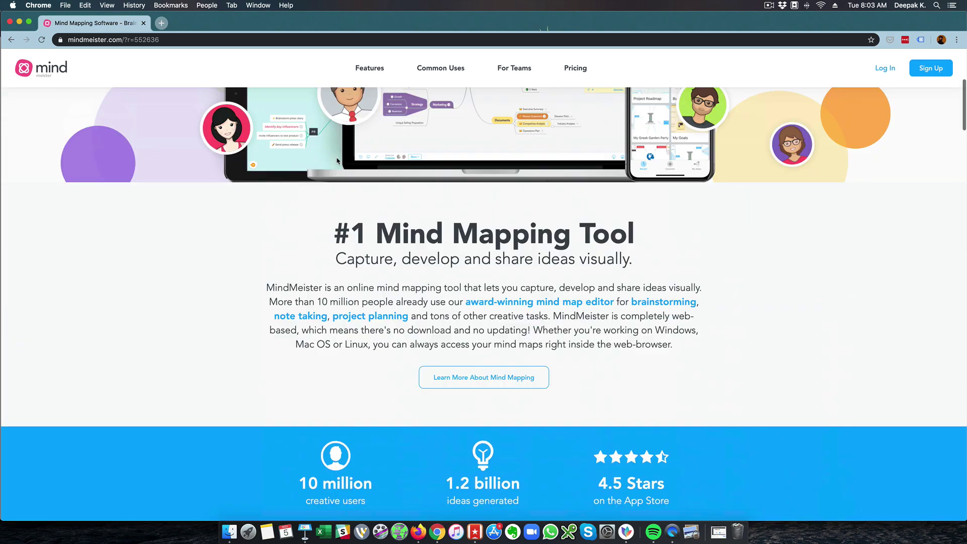
scroll(337, 161, "up", 4)
scroll(337, 161, "up", 3)
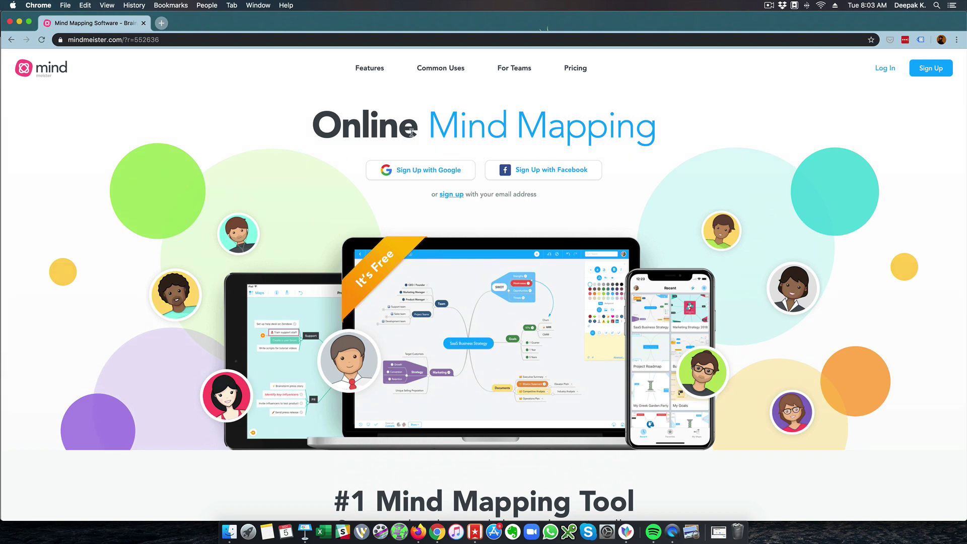